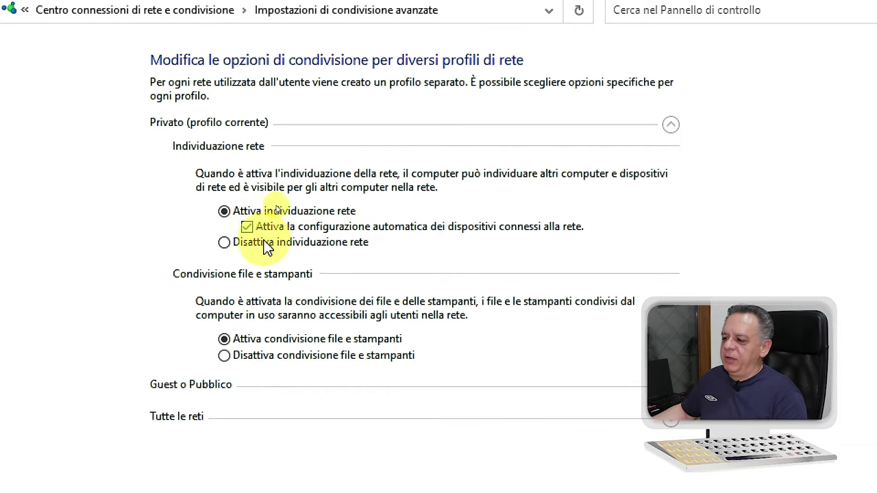
- Confirm Guest o Pubblico has network discovery and file sharing off, then collapse that profile
scroll(264, 382, down, 1)
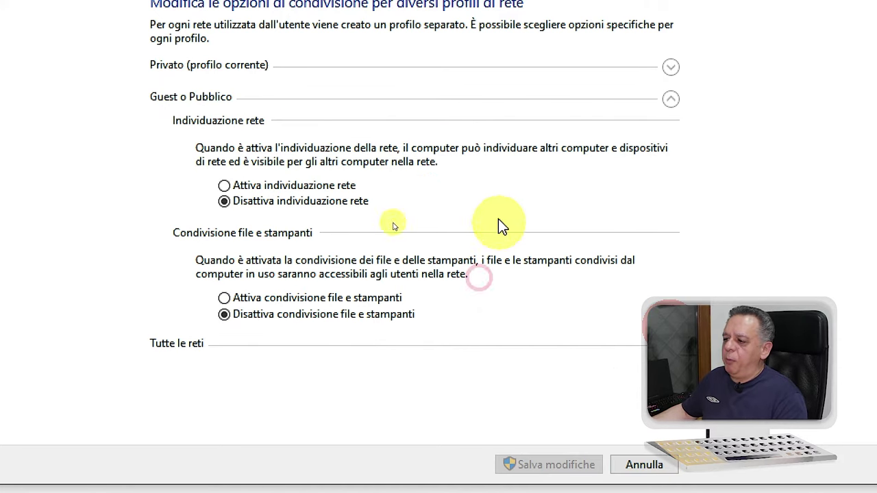
click(664, 101)
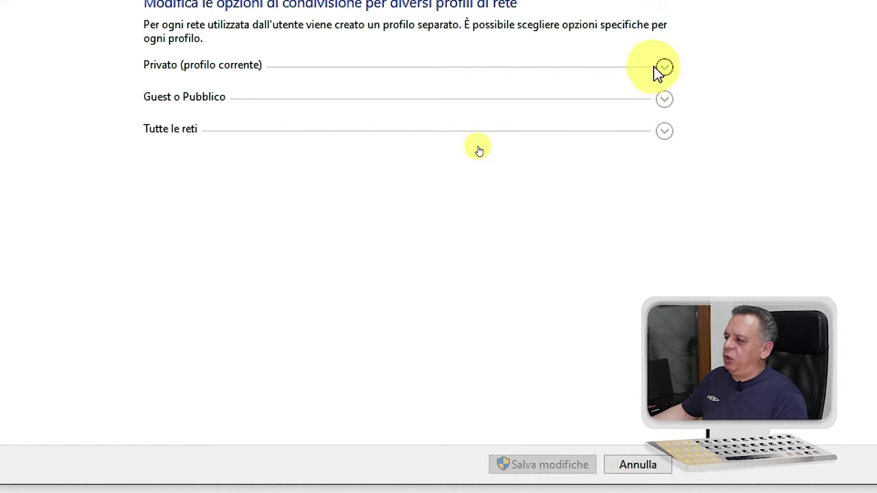
click(664, 67)
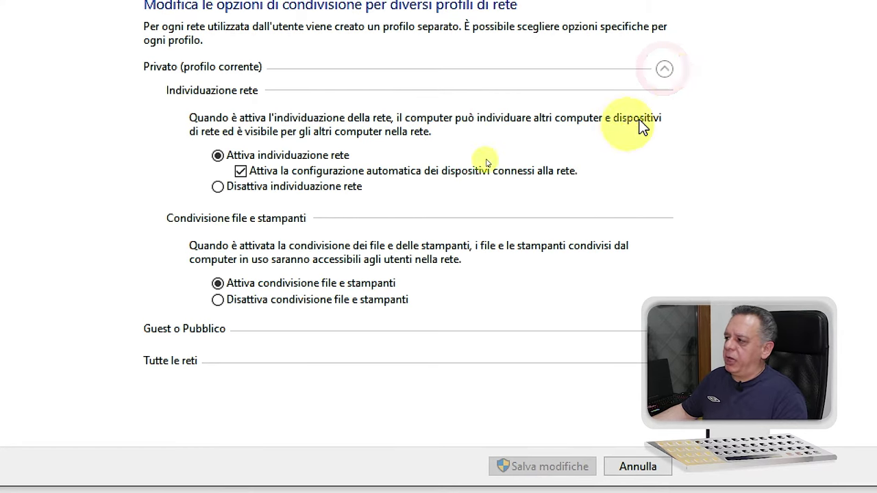
click(664, 70)
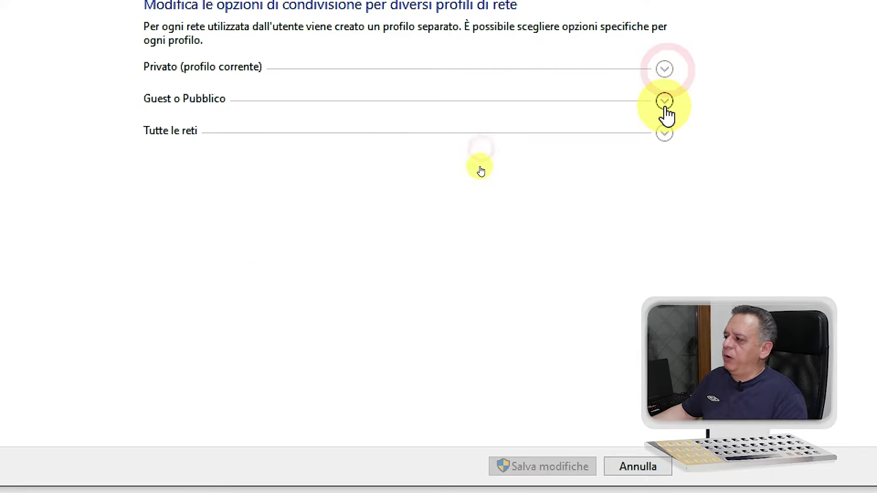
click(665, 102)
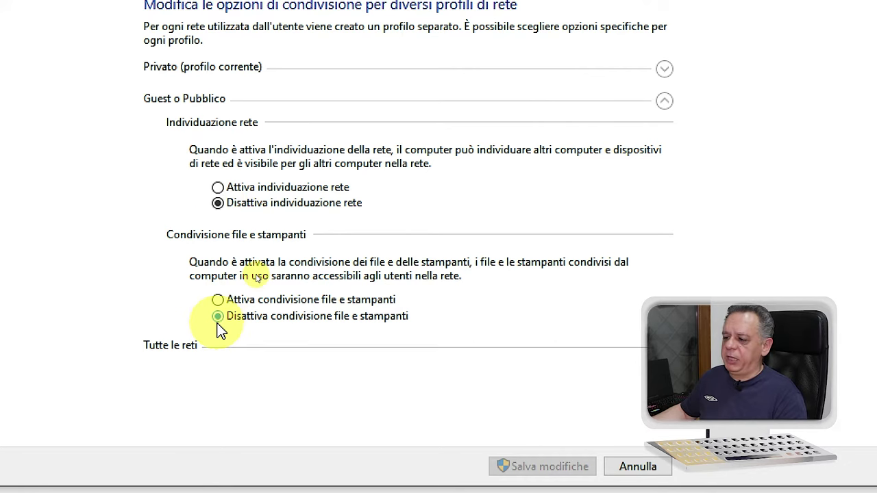
click(664, 101)
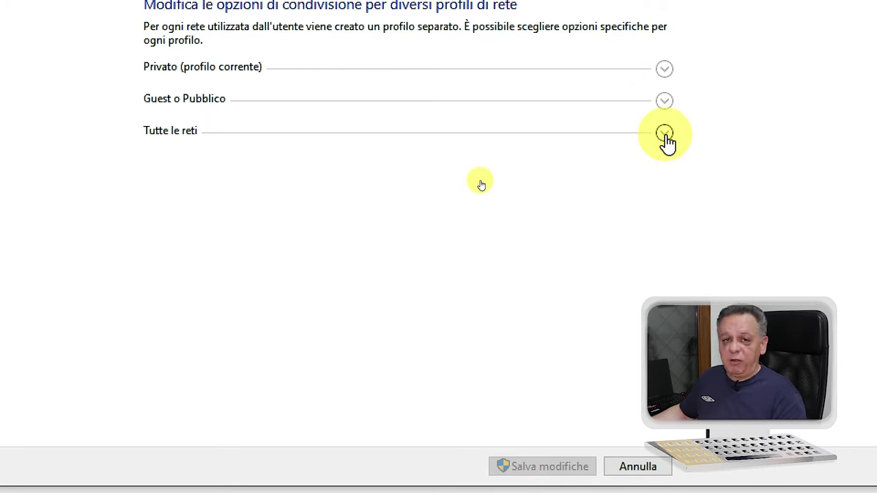
- Expand Tutte le reti to show public folder sharing, media streaming and encryption options
click(664, 133)
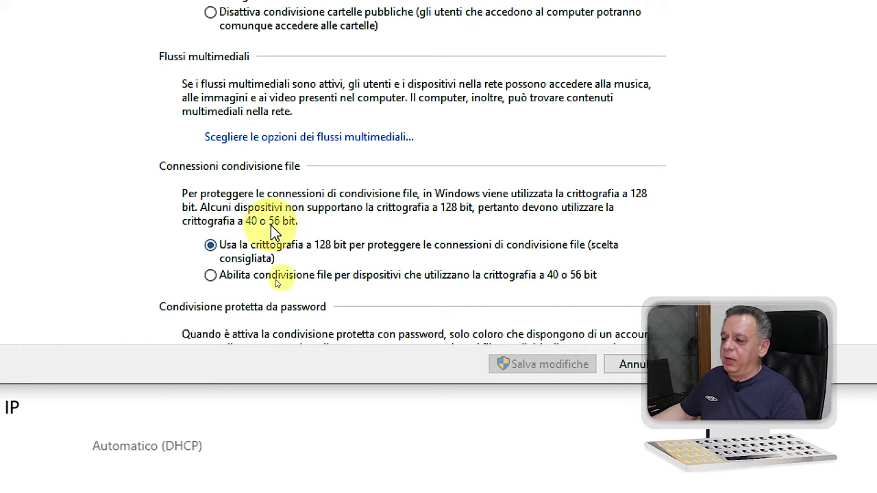
- Scroll down to Condivisione protetta da password, confirming it is off with 128-bit encryption
scroll(191, 233, down, 1)
scroll(206, 230, down, 1)
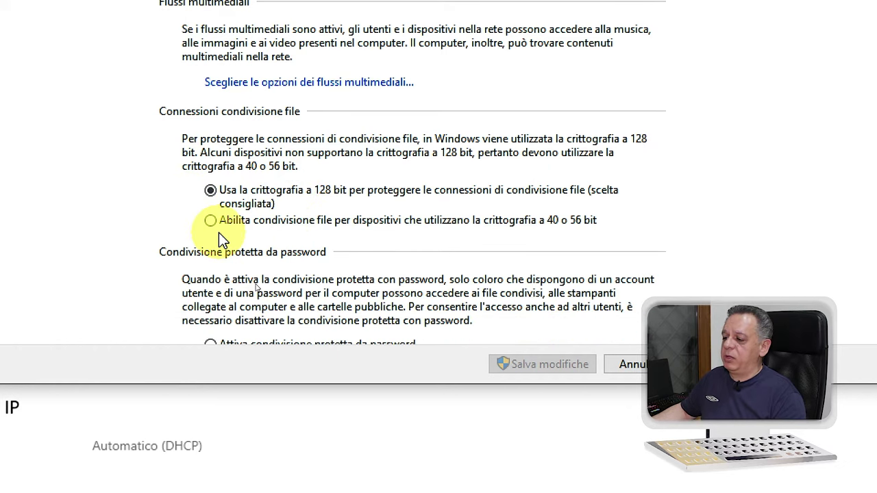
scroll(220, 243, down, 1)
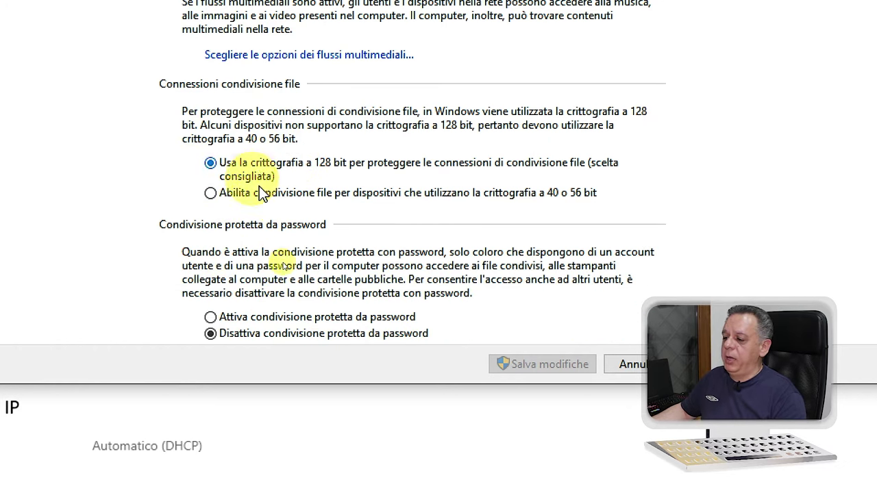
scroll(274, 202, down, 1)
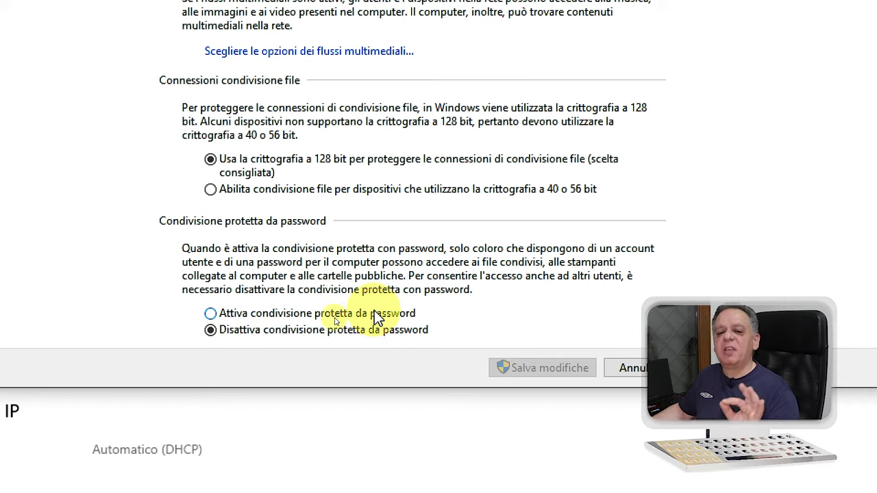
click(210, 315)
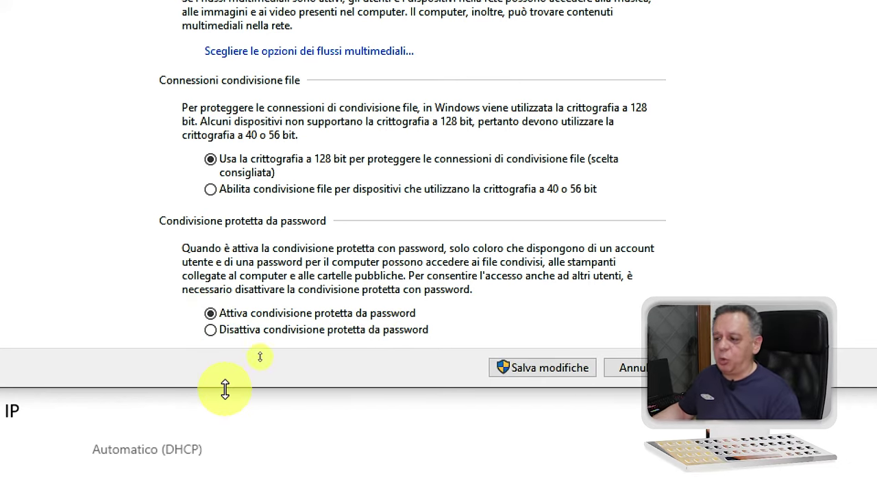
click(210, 330)
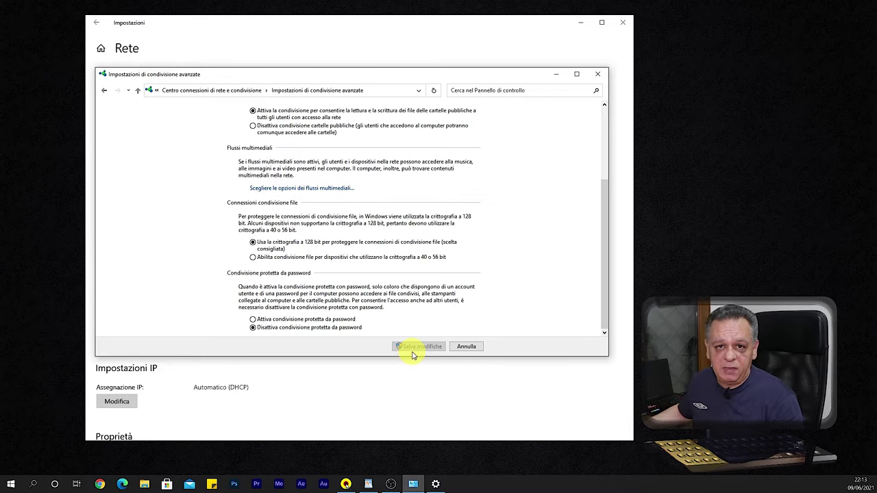
- Leave advanced sharing settings unsaved and center the Funzionalità Windows dialog over Centro connessioni di rete
click(465, 347)
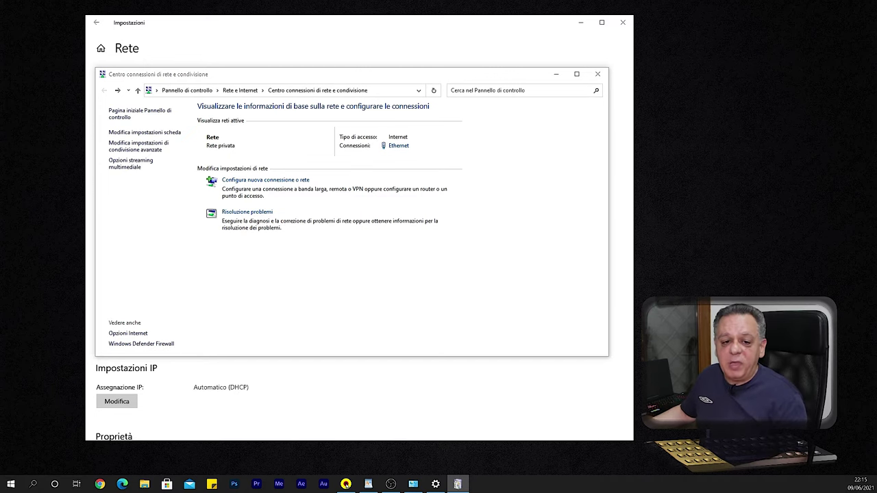
drag(0, 161, 352, 145)
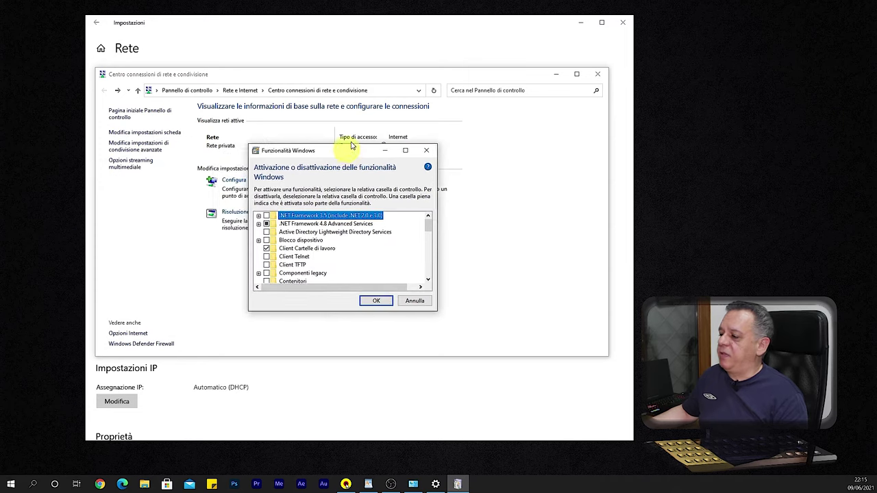
- Close Centro connessioni di rete and Impostazioni, then scroll Windows Features down to SMB 1.0/CIFS
click(597, 74)
click(623, 24)
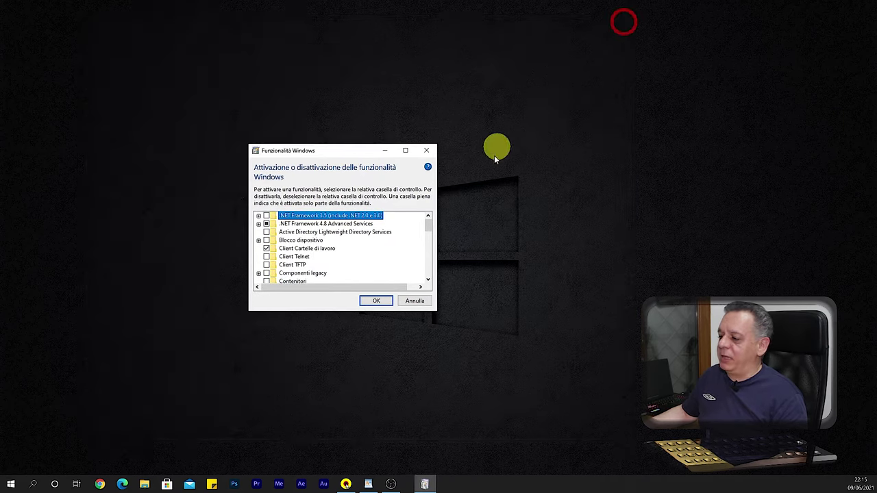
drag(344, 154, 311, 167)
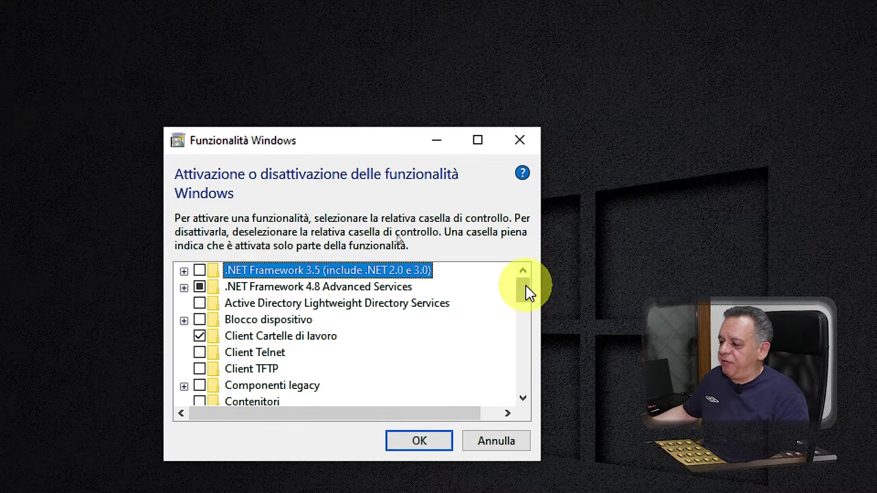
drag(528, 290, 522, 377)
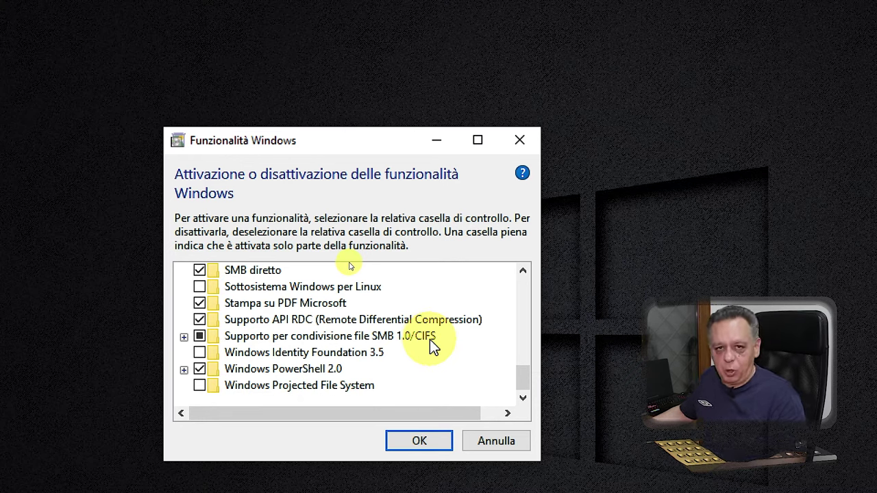
- Check that SMB 1.0/CIFS Client and Server are on and Rimozione automatica off, then close Windows Features unchanged
click(185, 337)
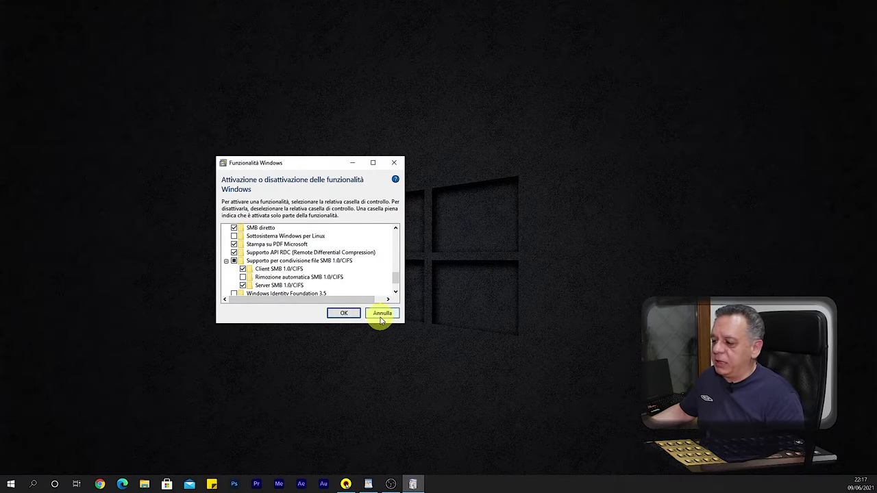
click(382, 314)
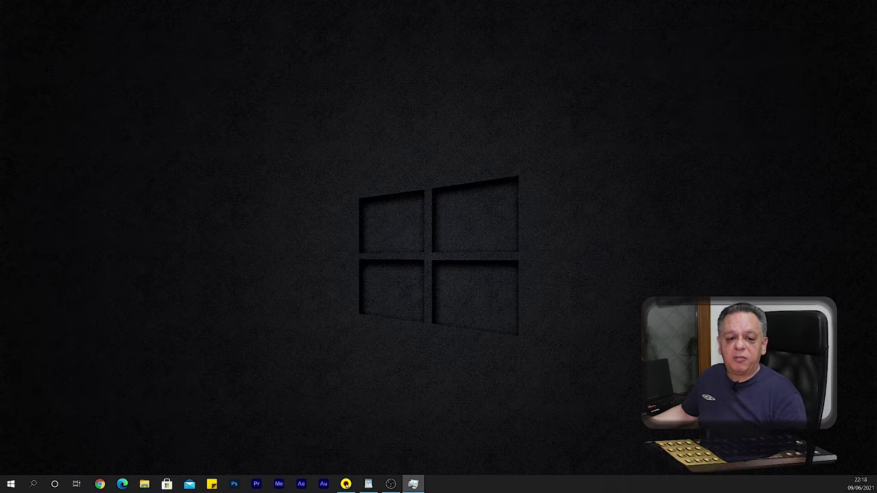
- Center Task Manager and scroll the Servizi list to FDResPub, running with PID 8556
drag(294, 61, 359, 105)
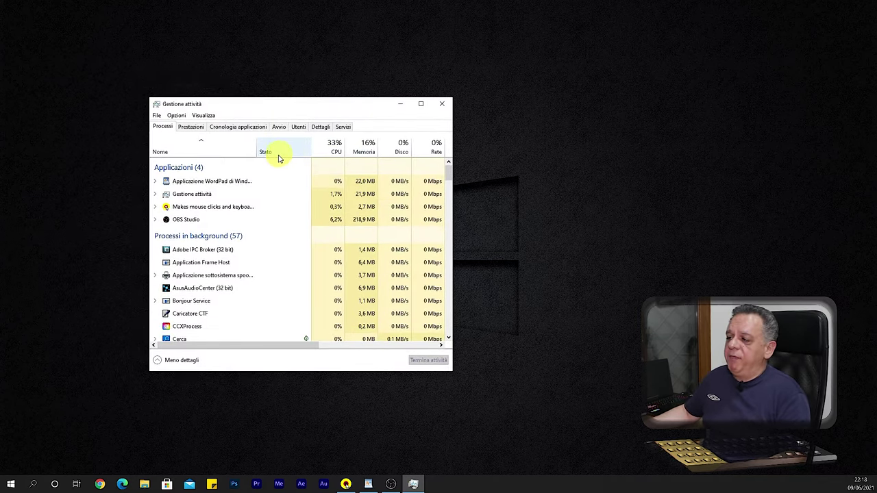
click(343, 128)
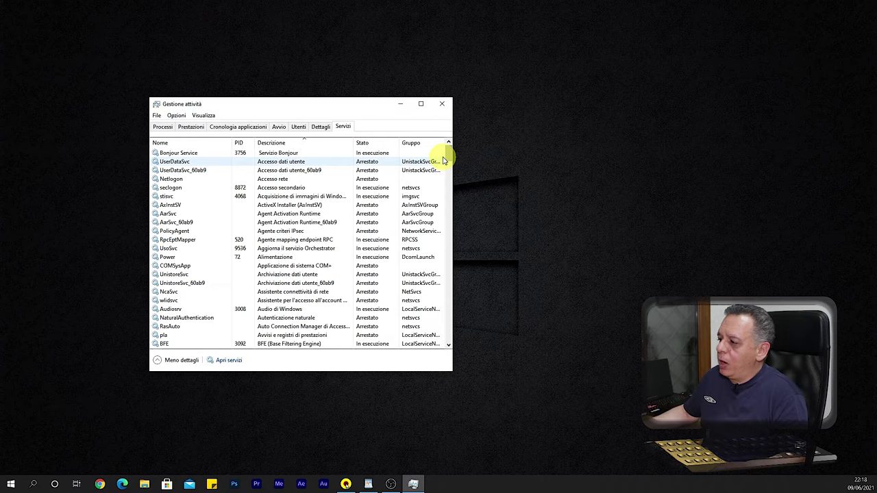
drag(447, 156, 450, 240)
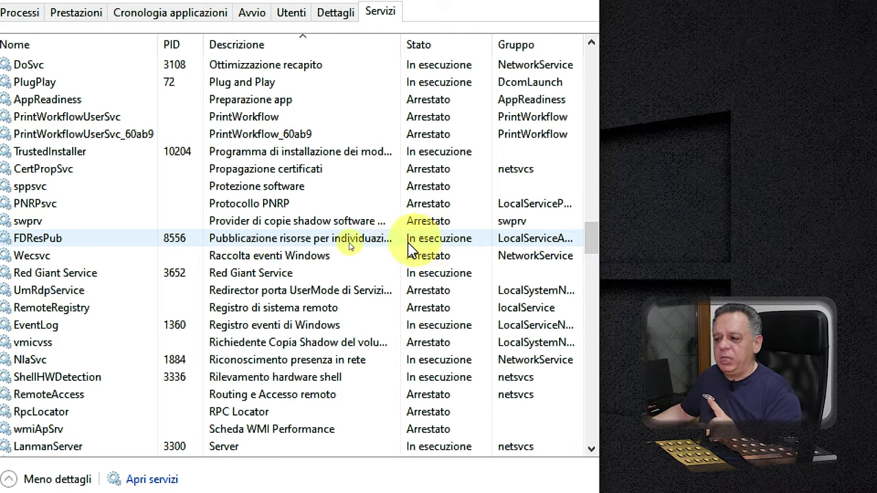
right_click(310, 244)
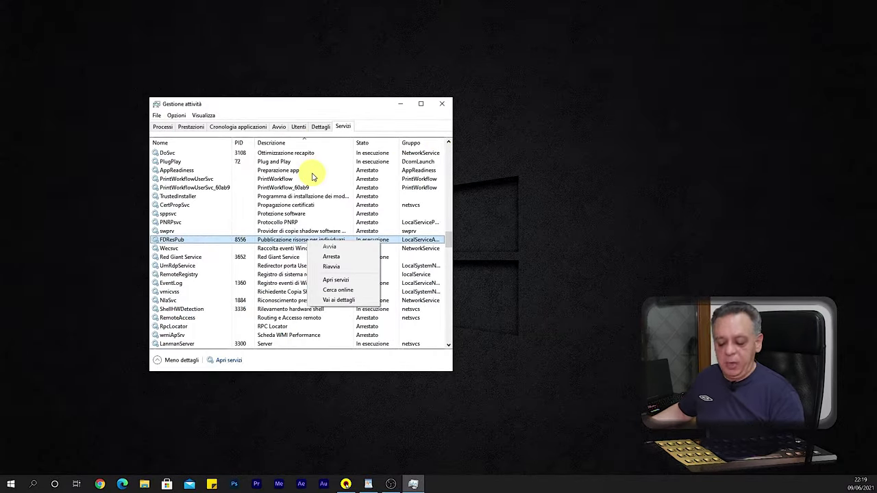
key(Escape)
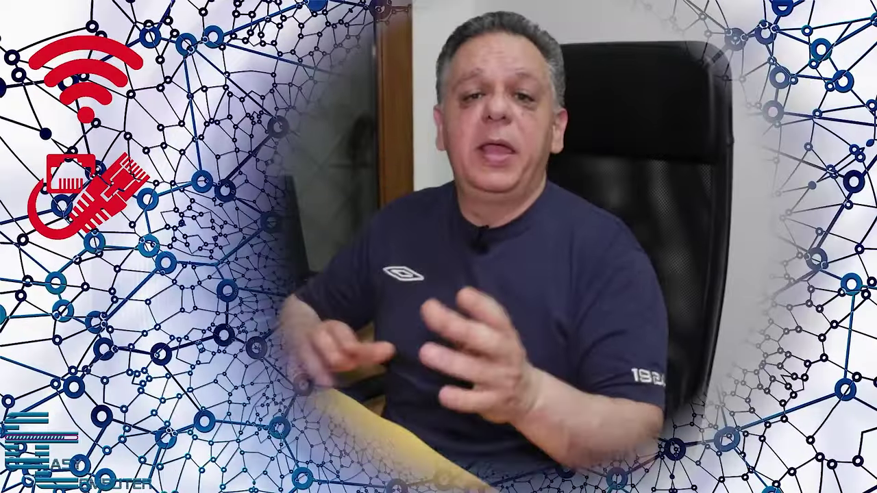
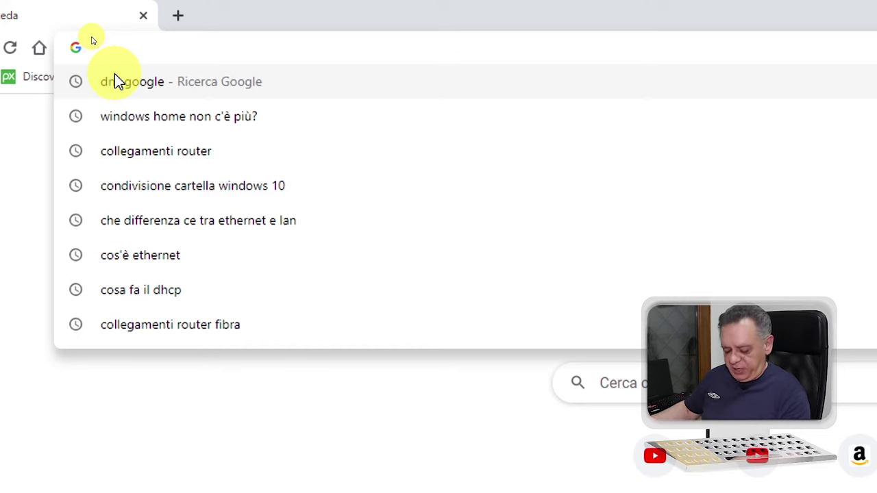
- Load the TIM router login page at http:\192.168.1.1 in Chrome
text(htt)
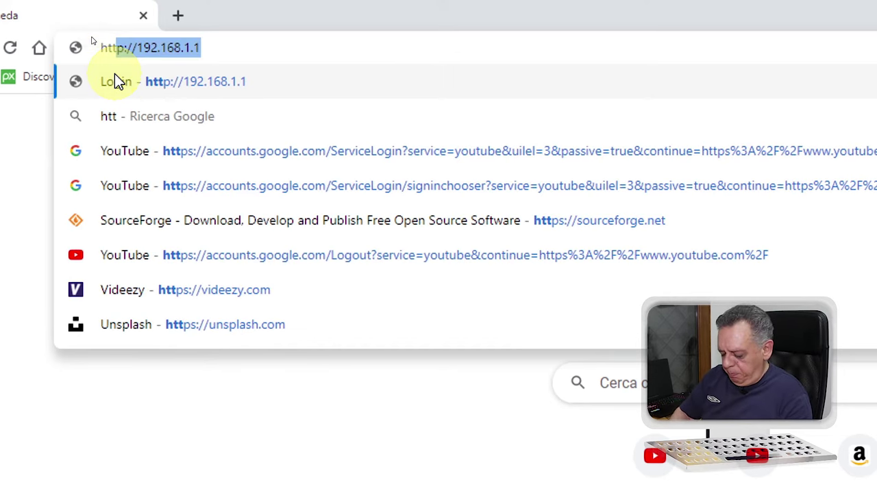
text(p)
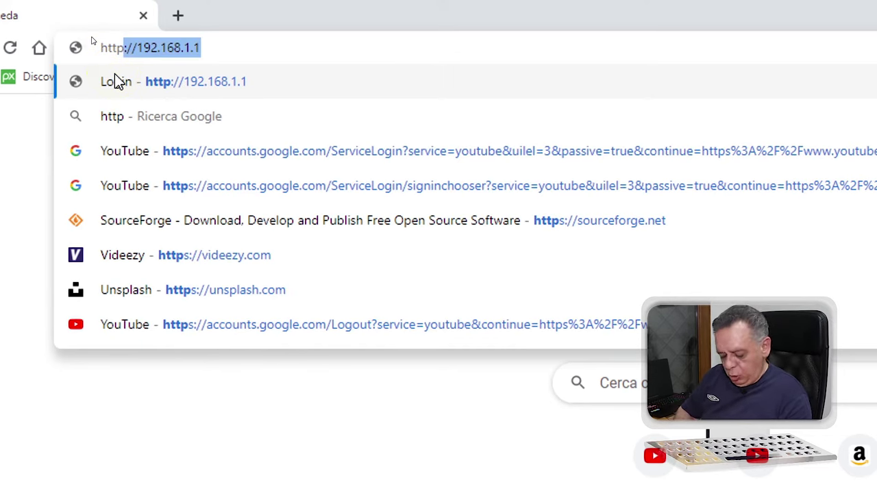
text(:)
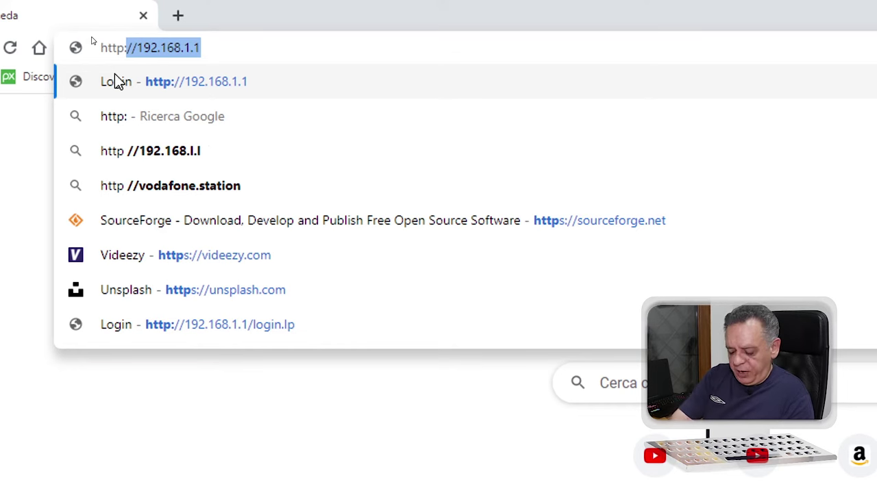
text(\\)
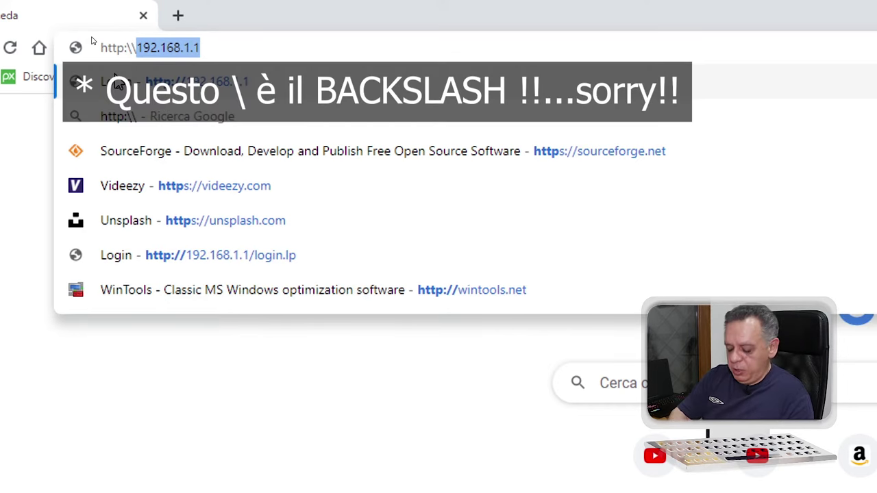
text(192.)
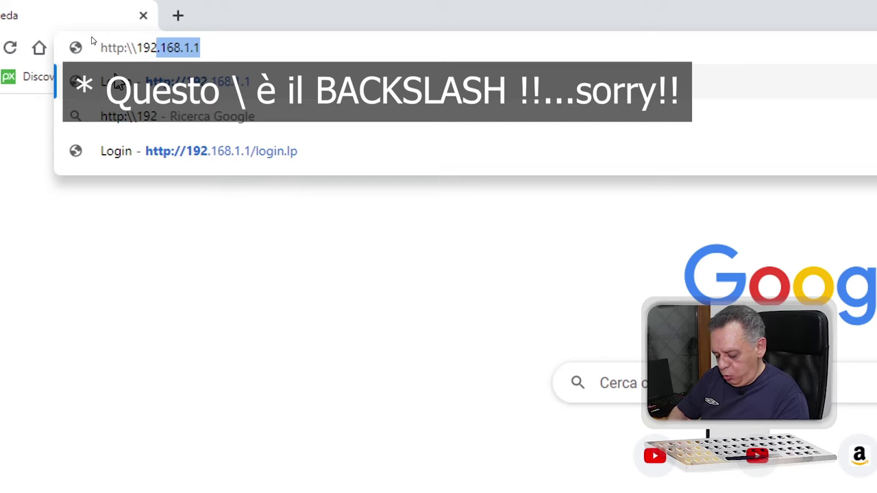
text(1)
text(68.1)
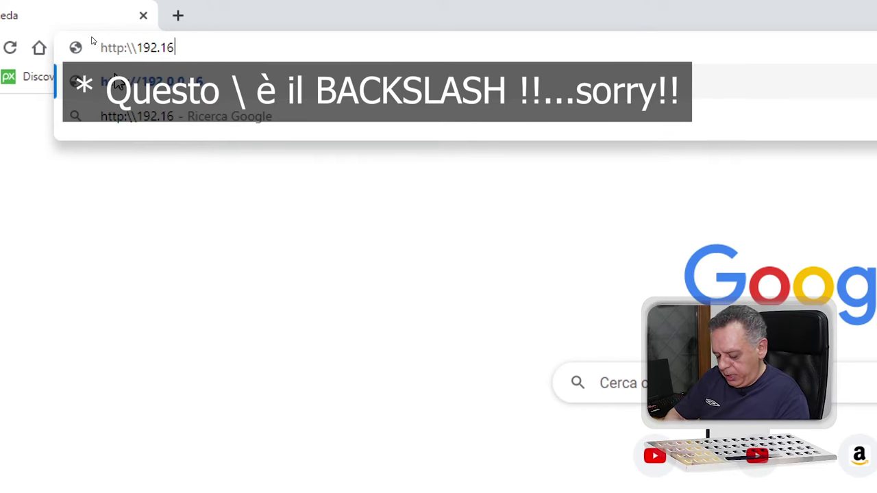
text(.1)
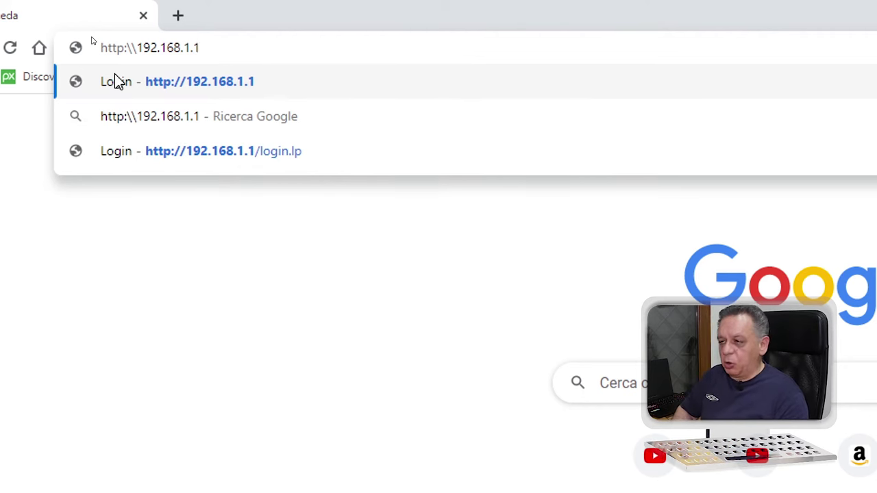
click(117, 81)
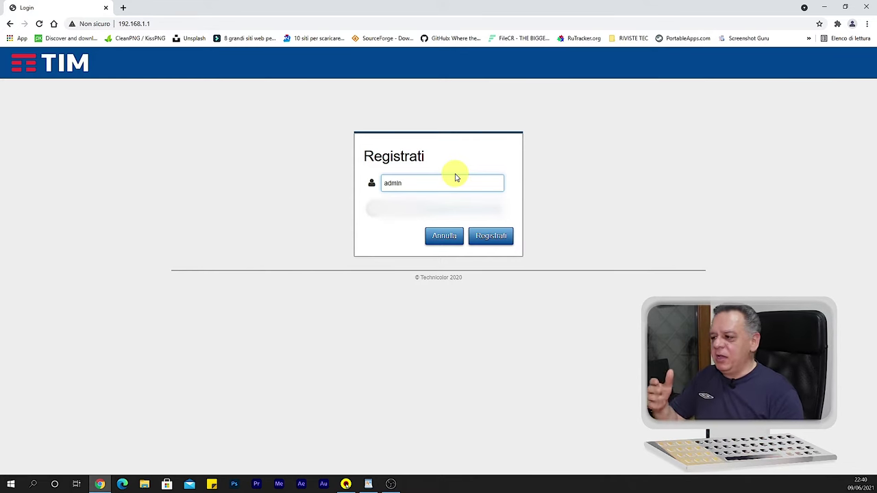
- Log in to the router as admin with the account password
double_click(403, 184)
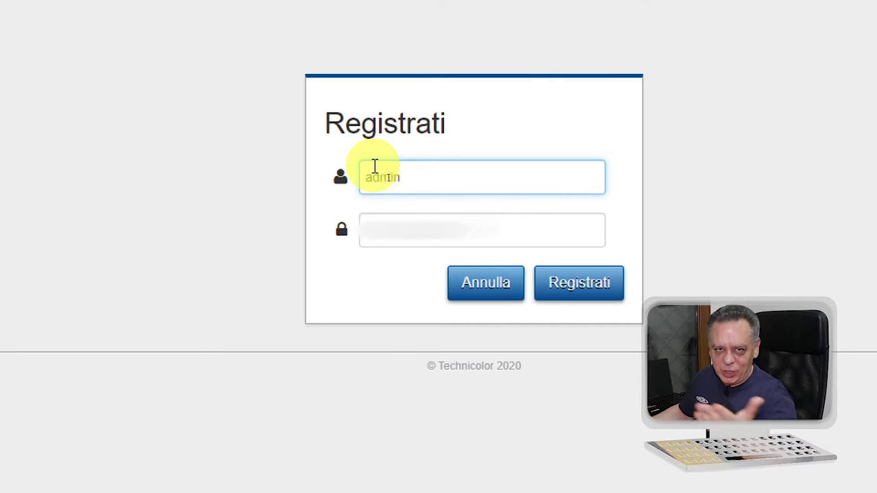
click(386, 253)
click(392, 215)
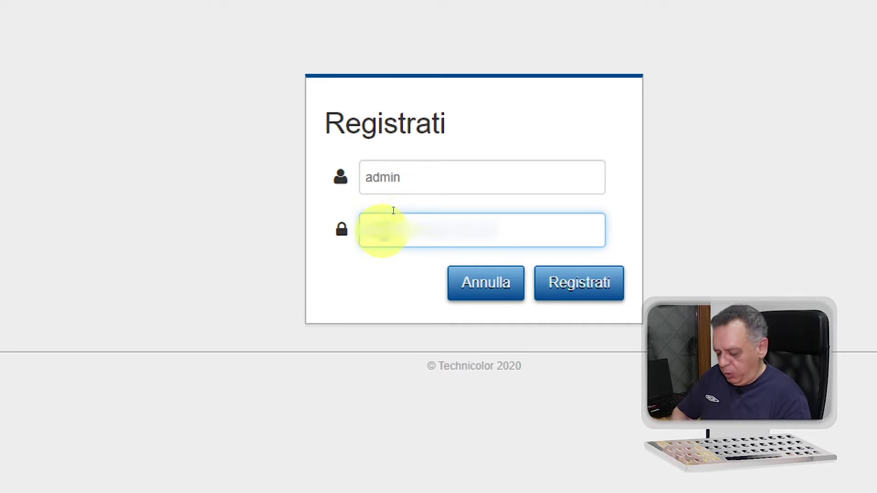
click(482, 217)
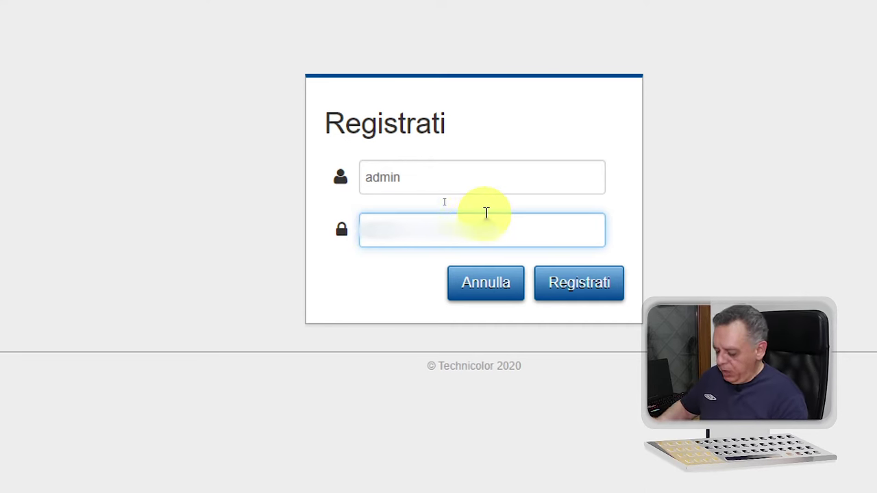
key(Return)
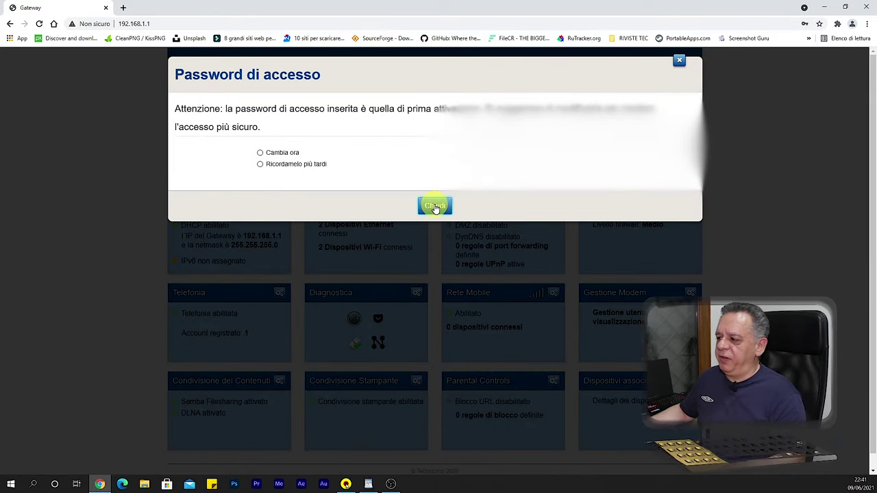
- Dismiss the Password di accesso warning to reveal the full Gateway dashboard
click(435, 207)
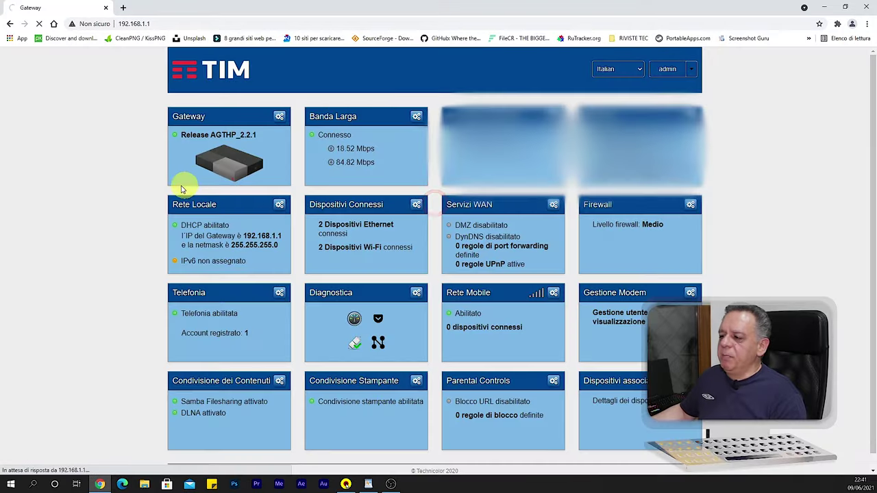
click(202, 175)
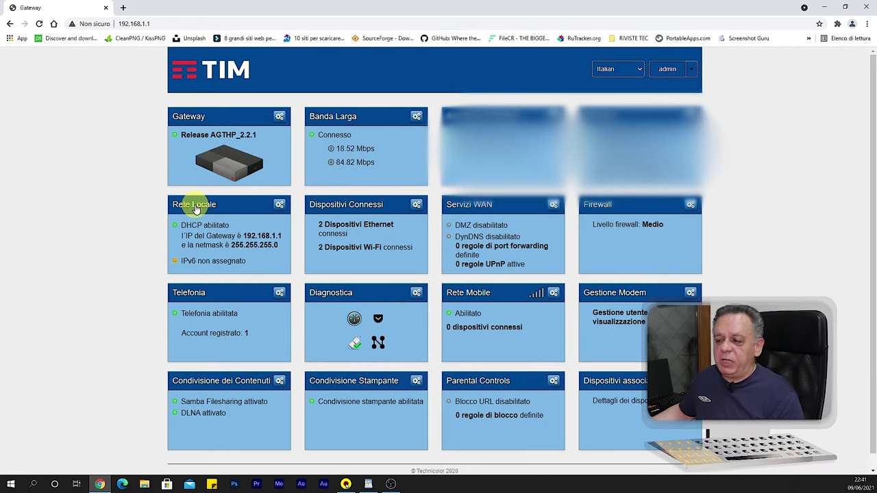
- Open the Rete Locale settings from its dashboard panel
click(195, 206)
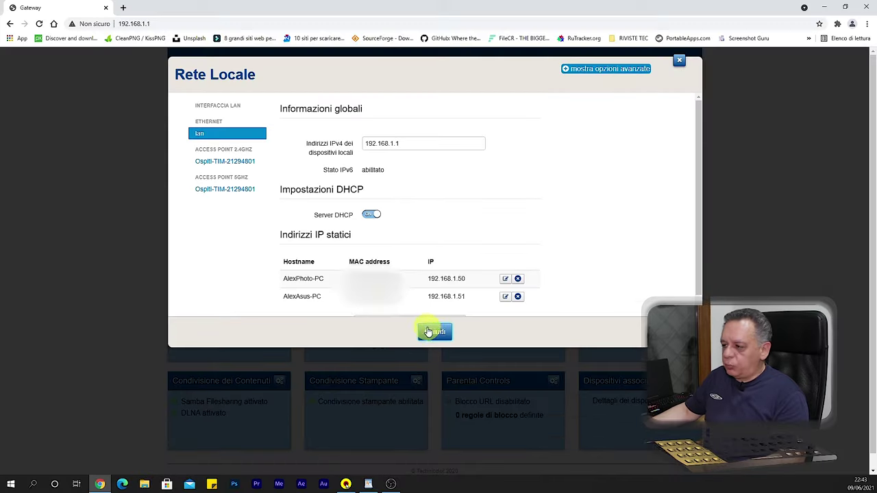
scroll(418, 296, down, 1)
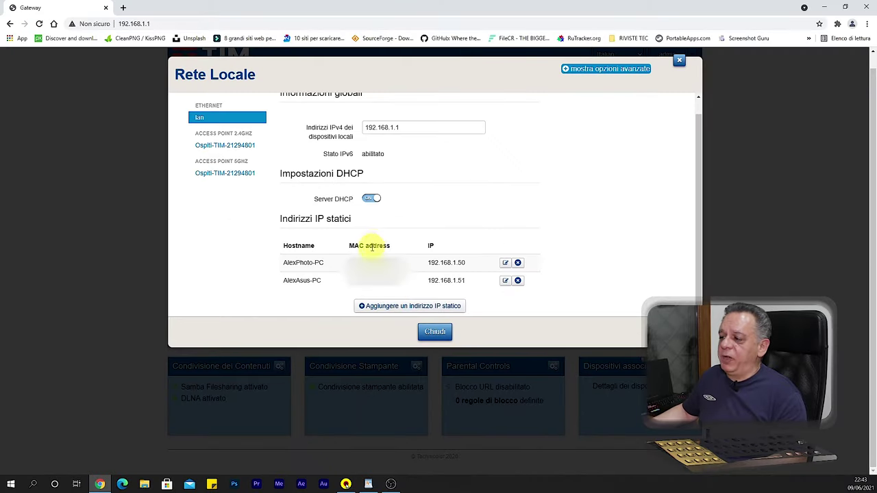
scroll(363, 251, up, 1)
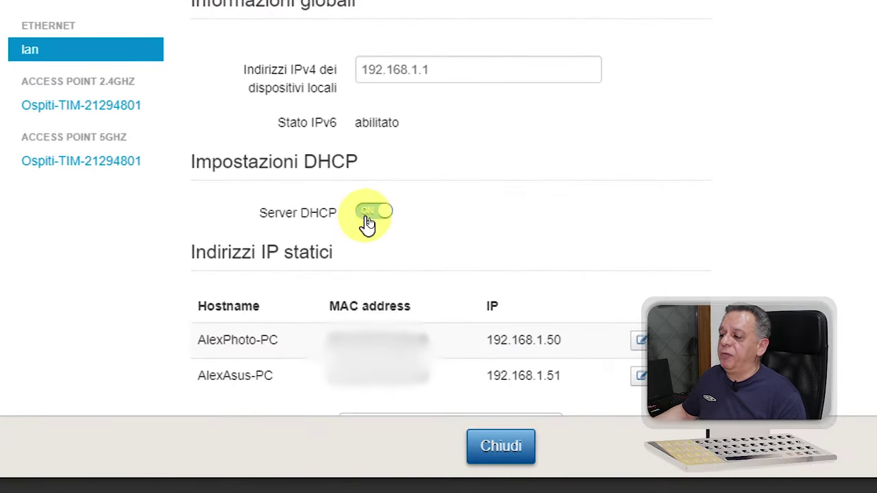
click(374, 212)
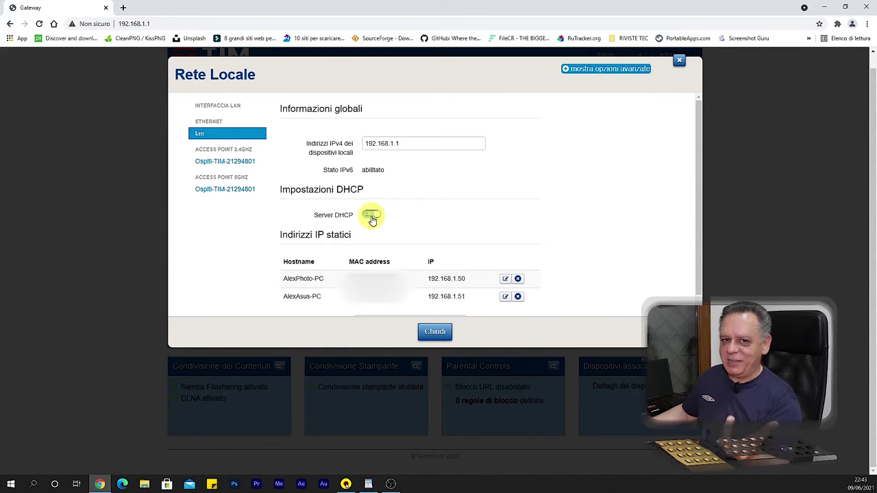
- Toggle the DHCP server off and on twice, leaving it on, and review the static IP reservations
click(367, 215)
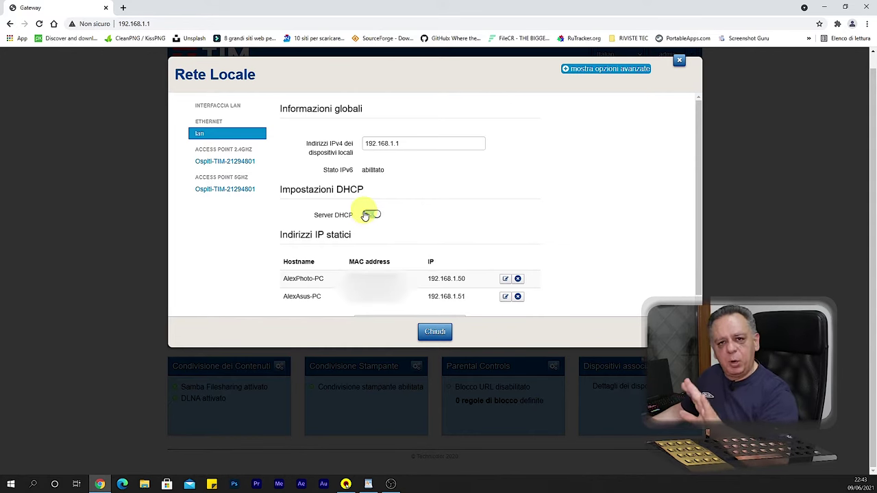
click(368, 217)
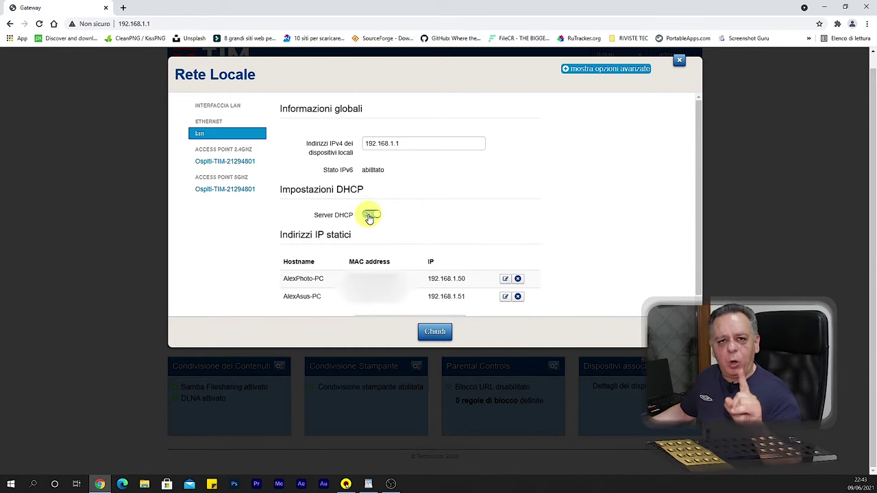
click(370, 217)
click(372, 221)
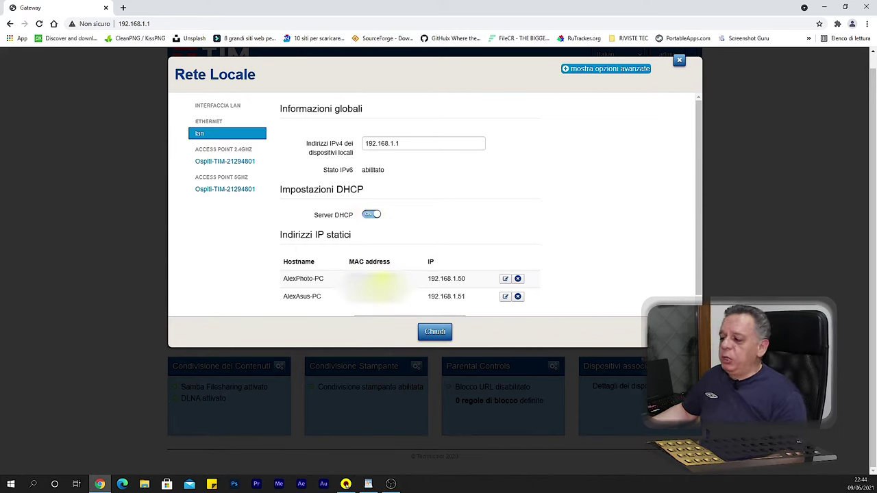
scroll(396, 288, down, 1)
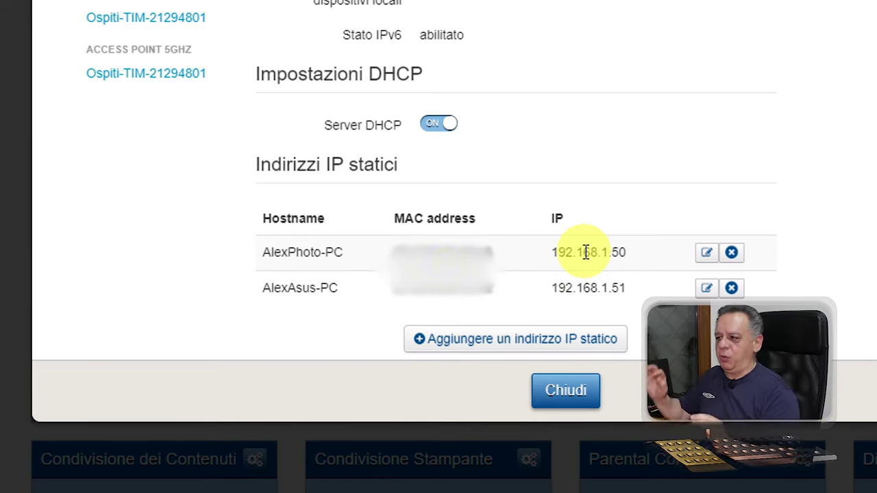
scroll(586, 252, up, 1)
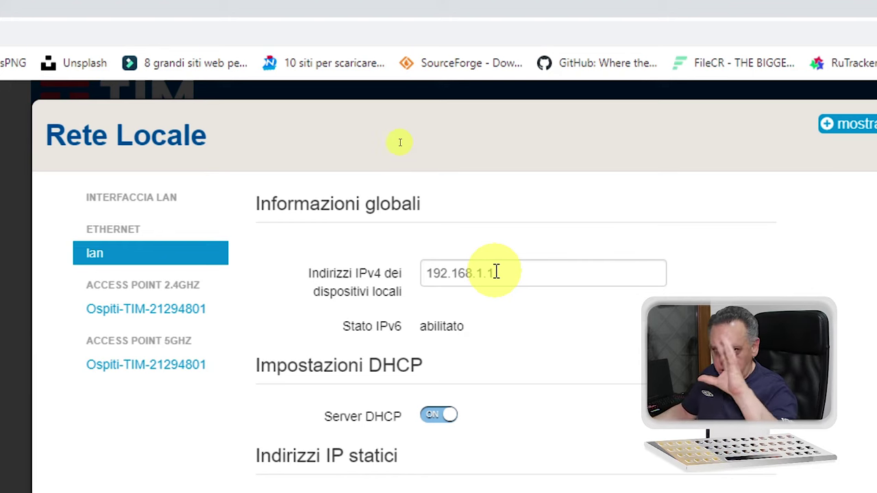
- Scroll down through the Rete Locale settings
scroll(513, 229, down, 1)
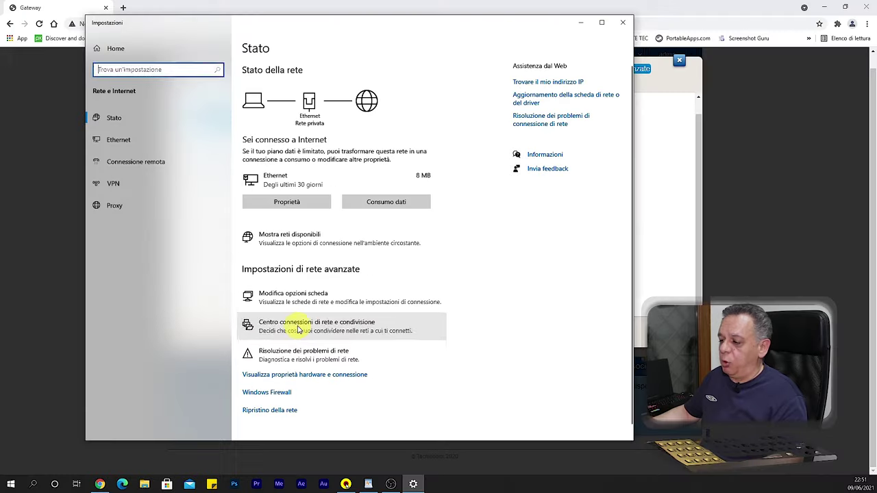
- Open the Stato di Ethernet window via Centro connessioni di rete e condivisione, centred on screen
click(299, 328)
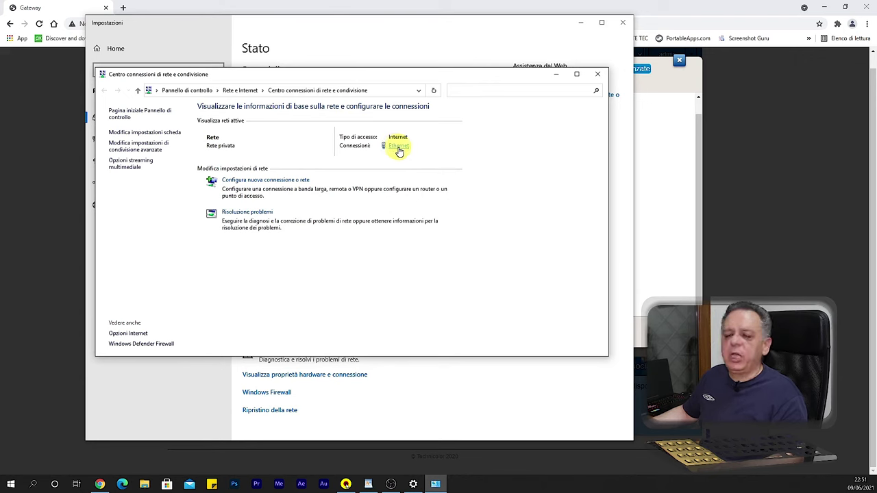
click(398, 148)
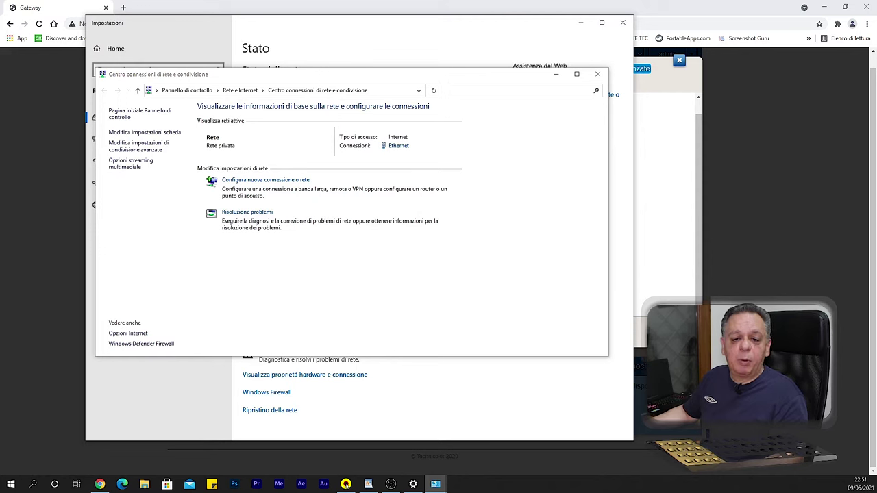
drag(53, 145, 373, 113)
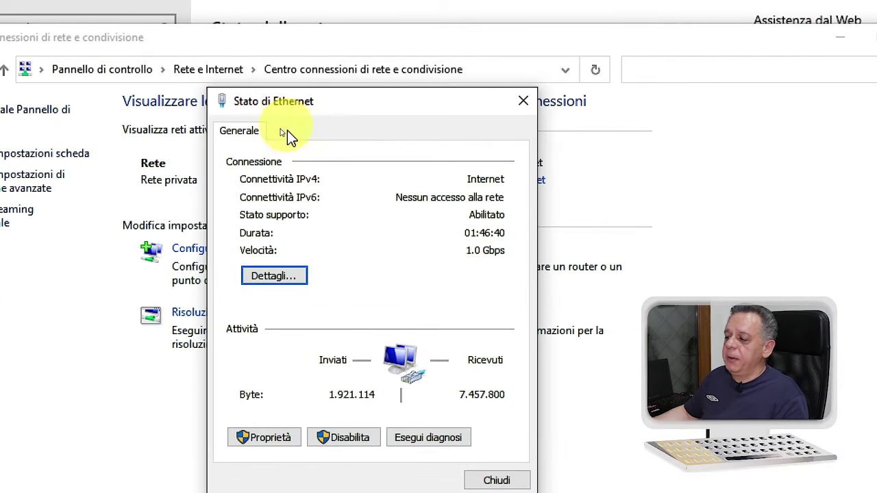
- Check the Ethernet connection details, close both windows, and open a centred Command Prompt
click(273, 274)
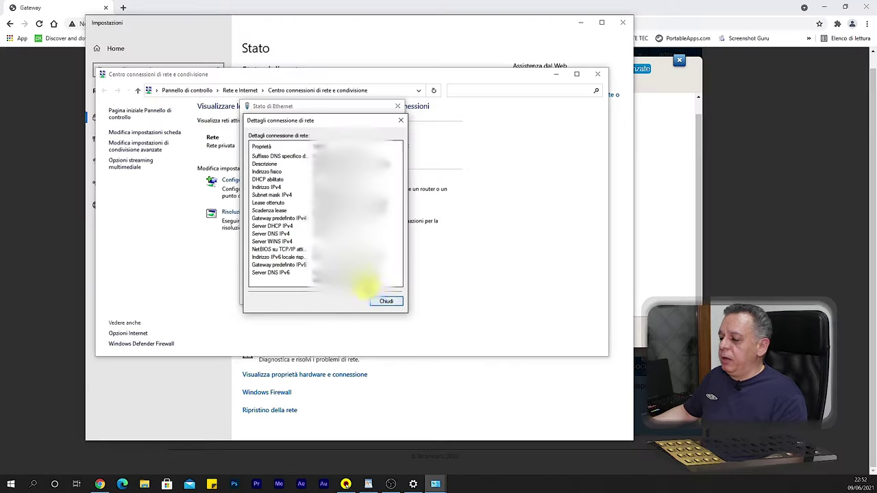
click(387, 303)
click(384, 297)
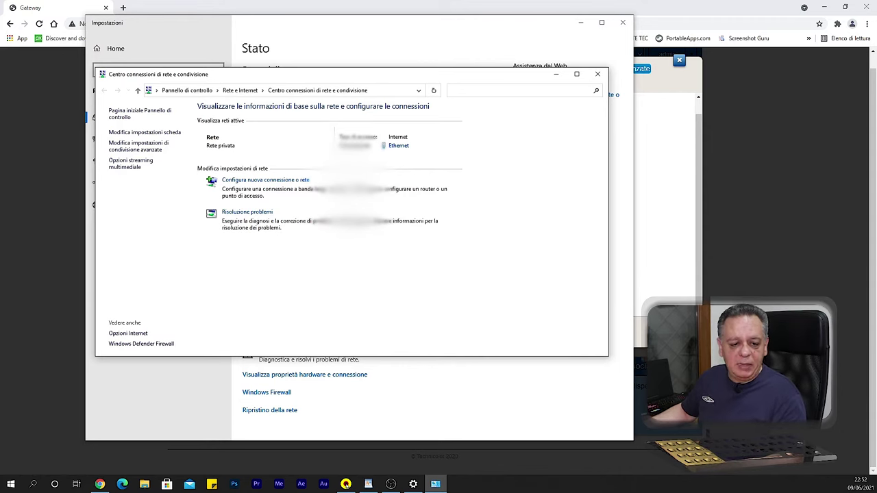
click(347, 484)
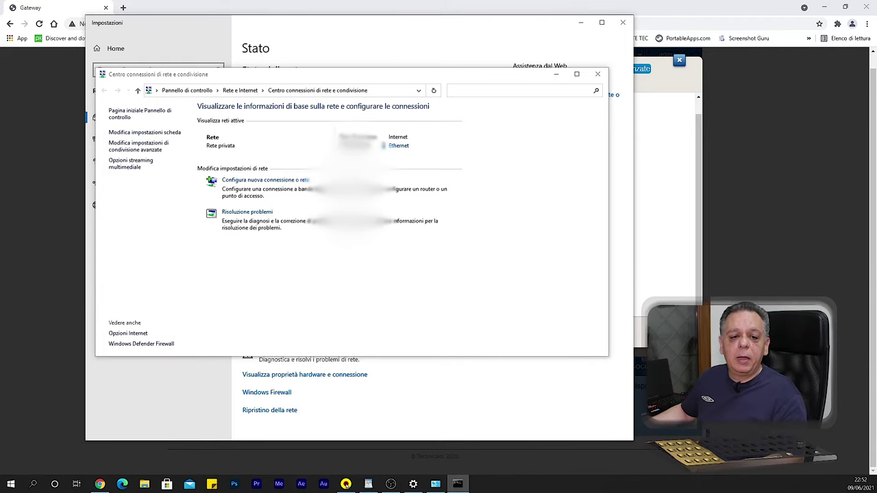
drag(190, 59, 415, 95)
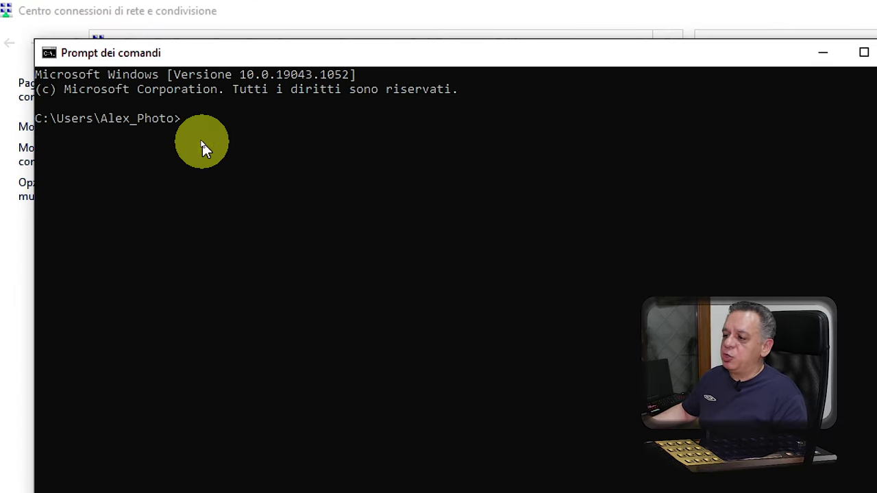
- Run ipconfig/all, review the Ethernet adapter's DHCP, IPv4 and gateway details, then close the prompt
text(ipco)
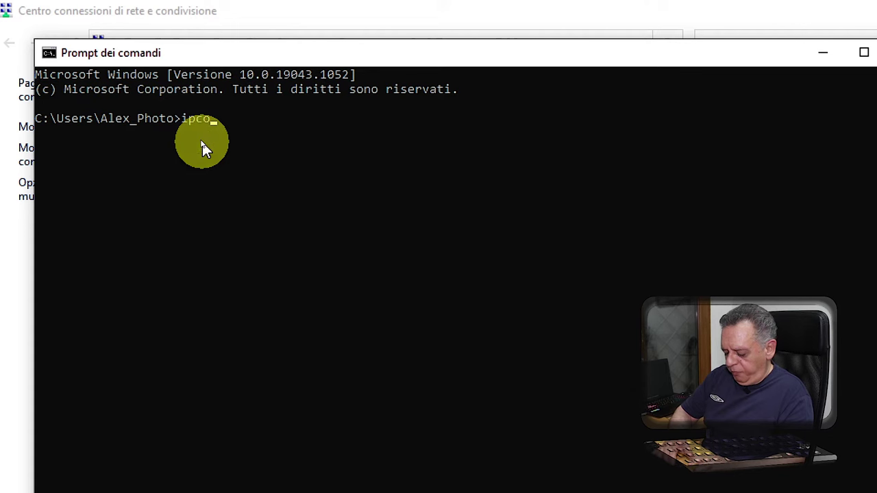
text(nfig)
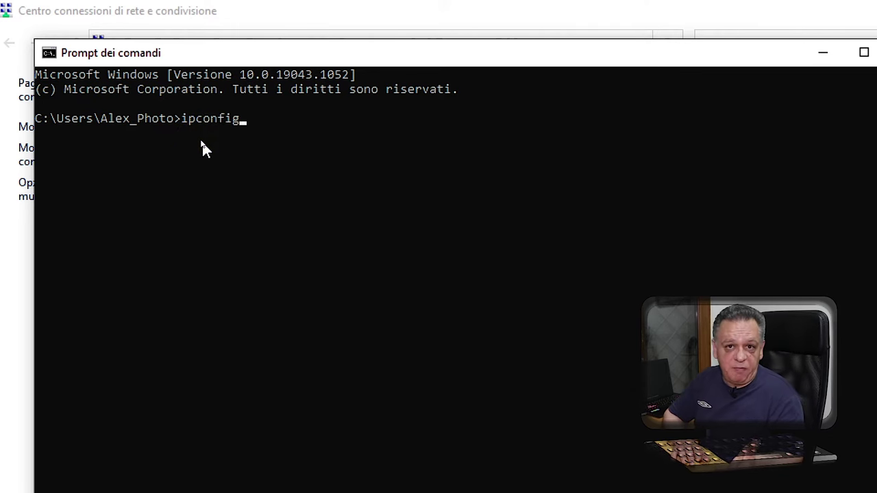
text(/)
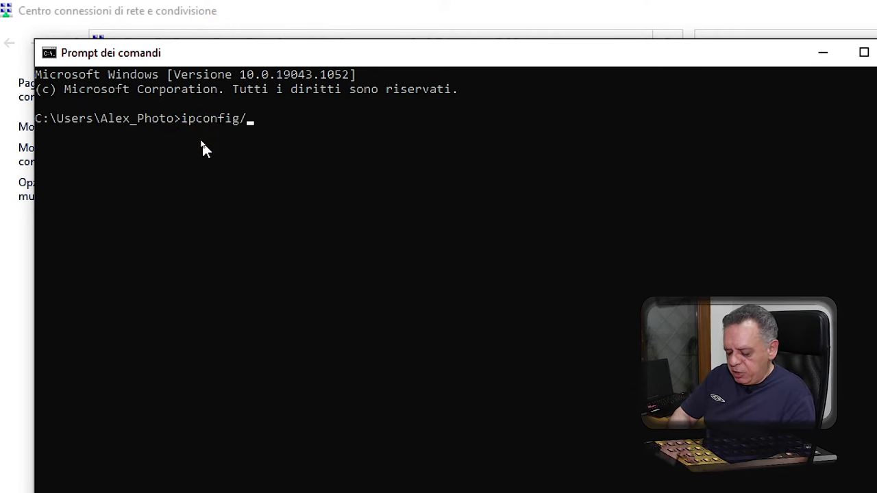
text(all)
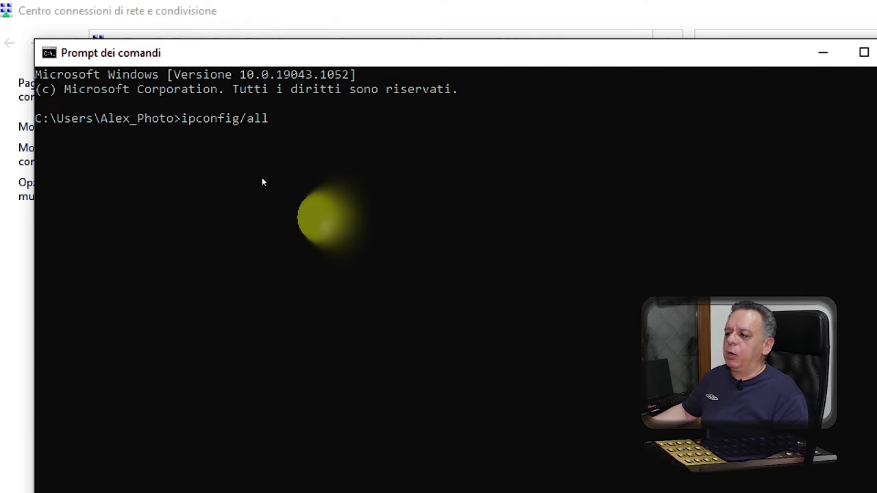
key(Return)
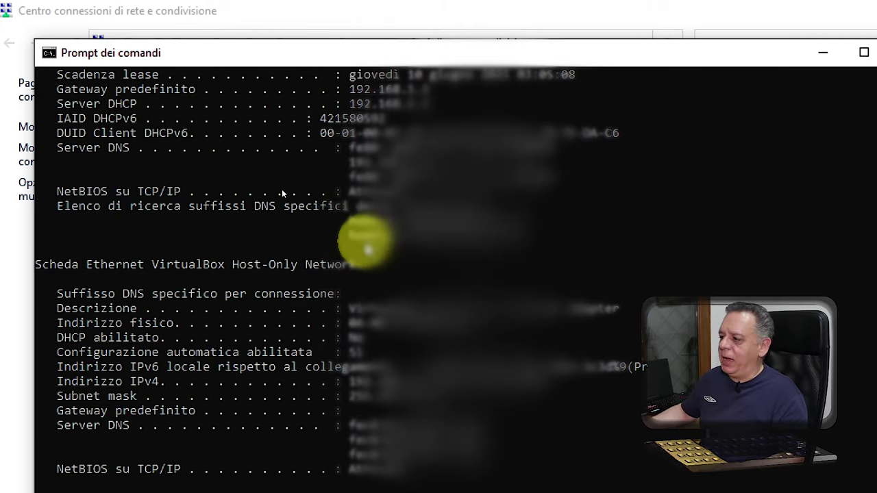
scroll(362, 240, up, 8)
scroll(281, 189, up, 4)
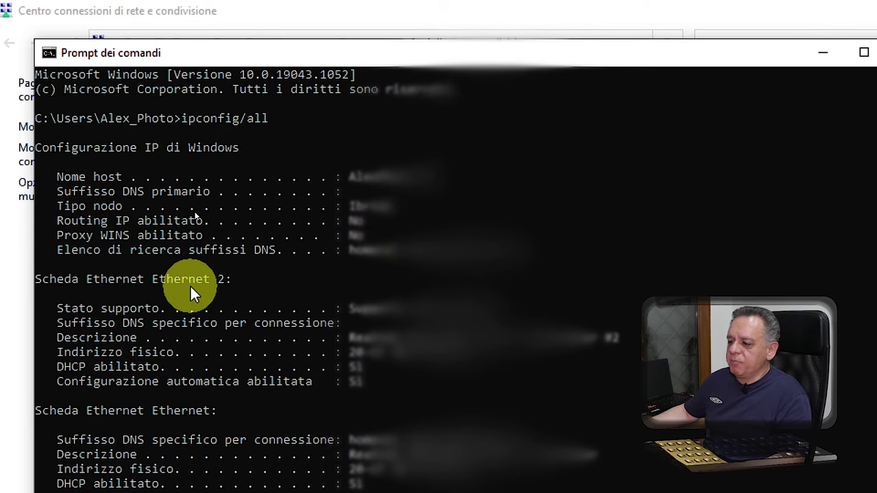
scroll(216, 291, down, 2)
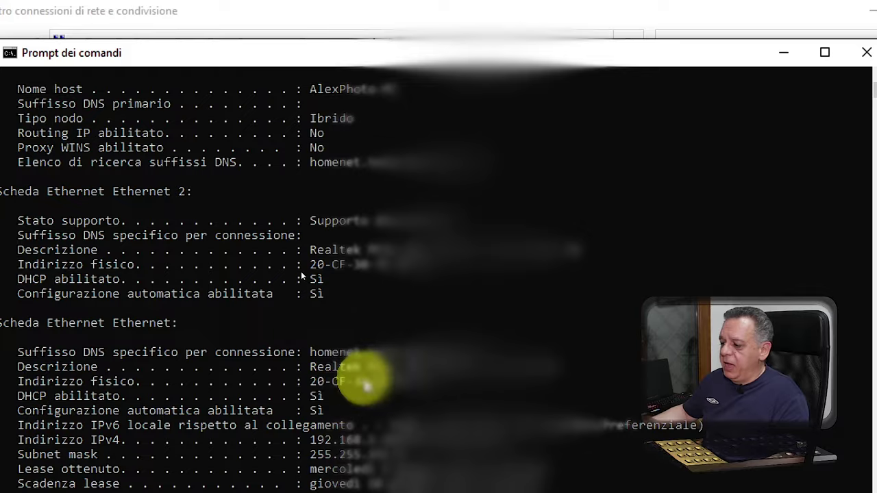
scroll(313, 263, down, 2)
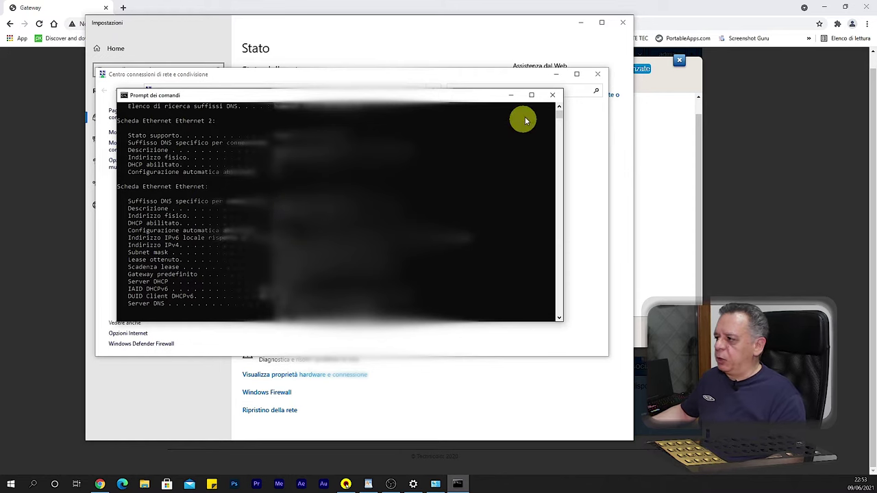
click(553, 95)
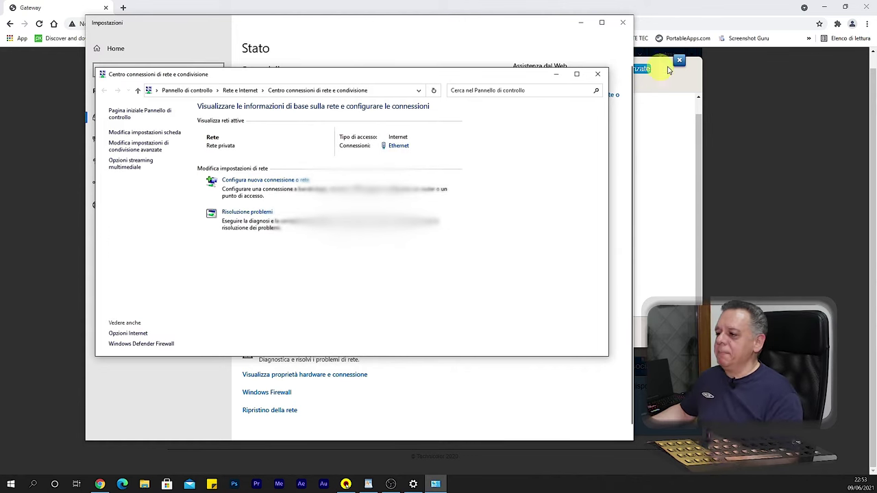
- Close the network center and Settings windows and start adding a static IP reservation
click(600, 76)
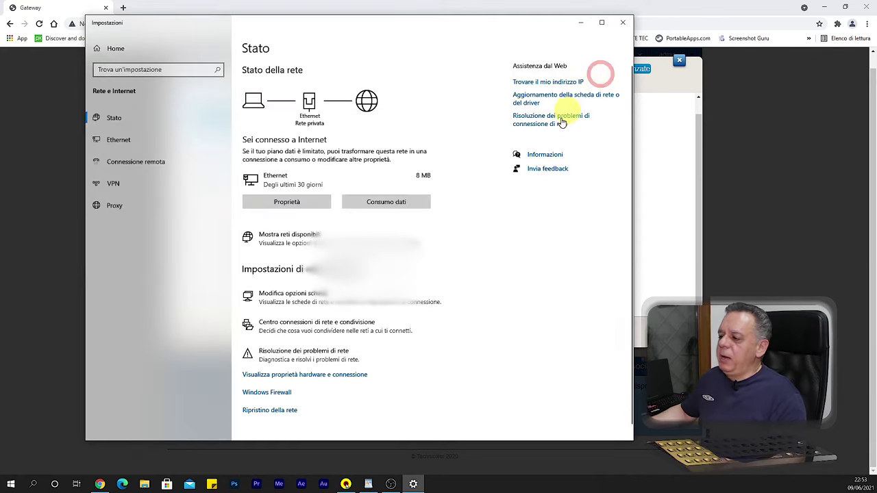
click(623, 23)
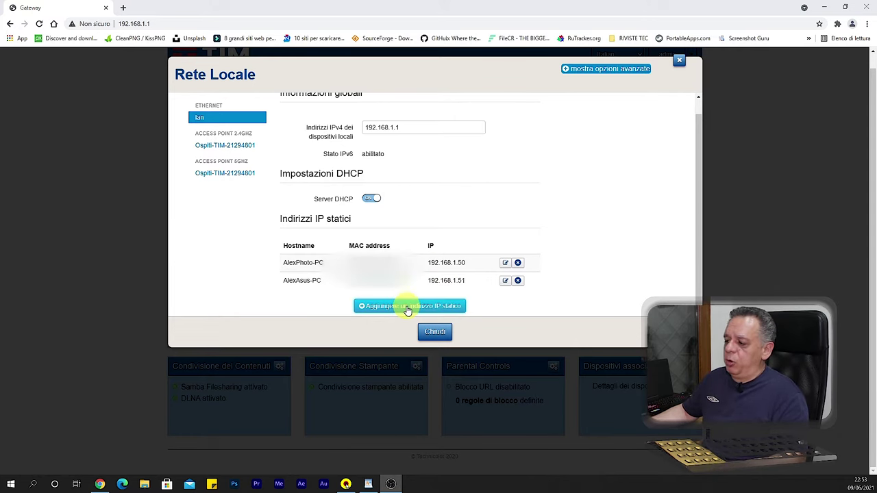
click(407, 308)
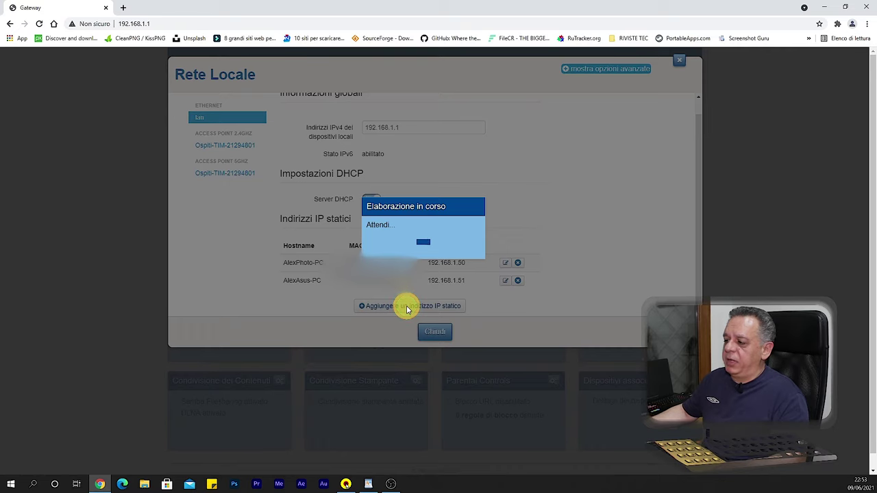
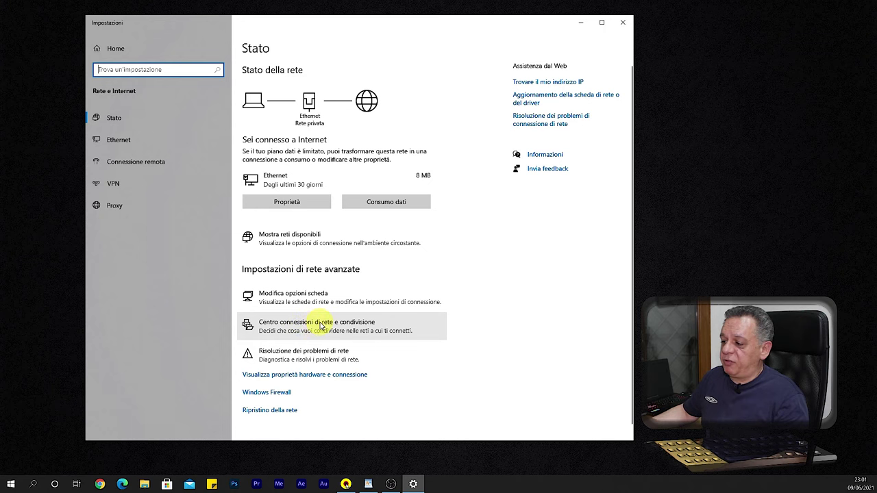
- Go from the Network and Sharing Center to Change adapter settings to list the Ethernet adapters
click(319, 328)
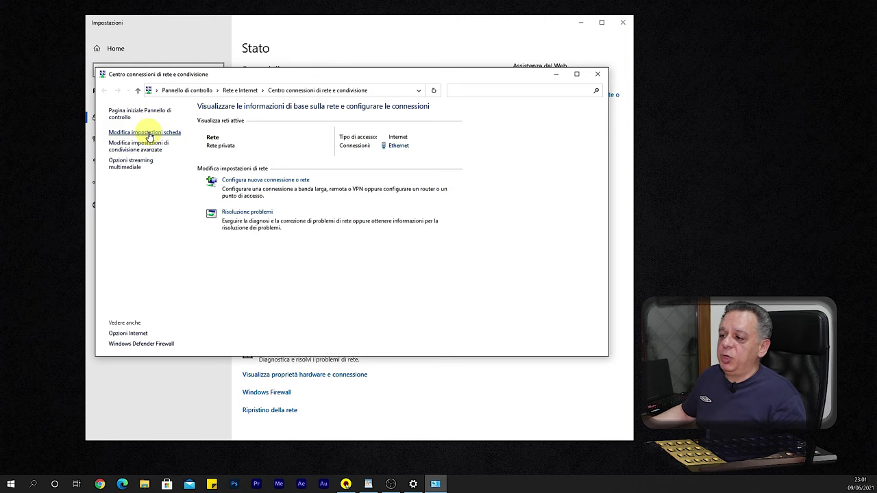
click(150, 135)
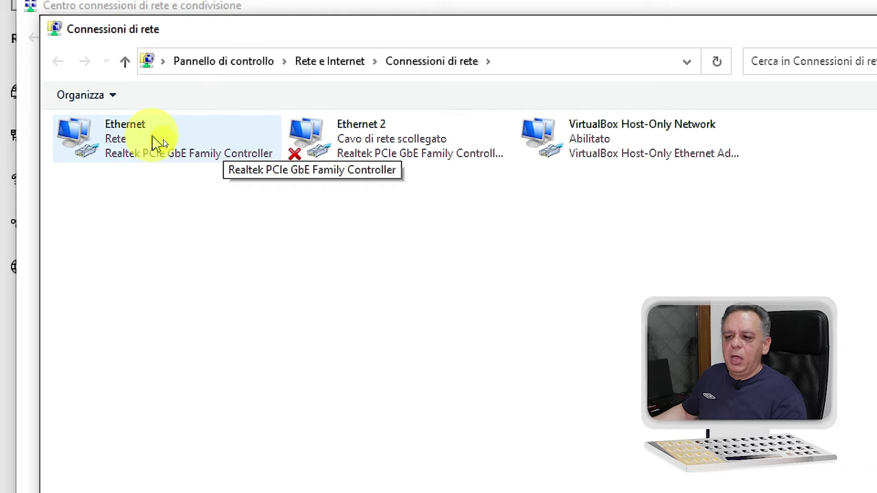
- Open the Ethernet connection's Properties and select Internet Protocol Version 4 (TCP/IPv4)
right_click(155, 141)
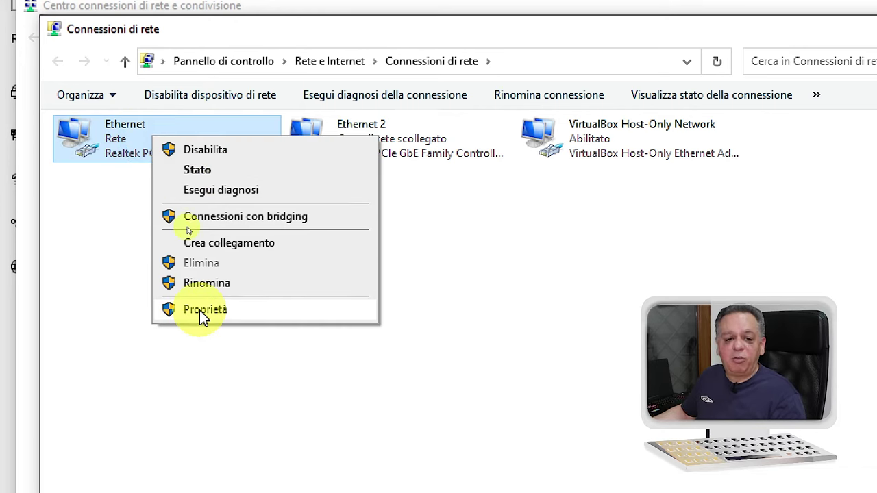
click(199, 310)
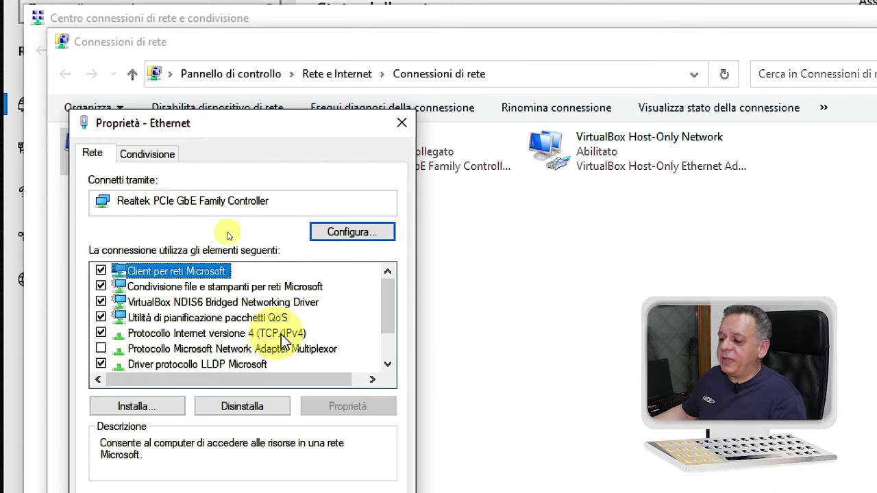
click(189, 334)
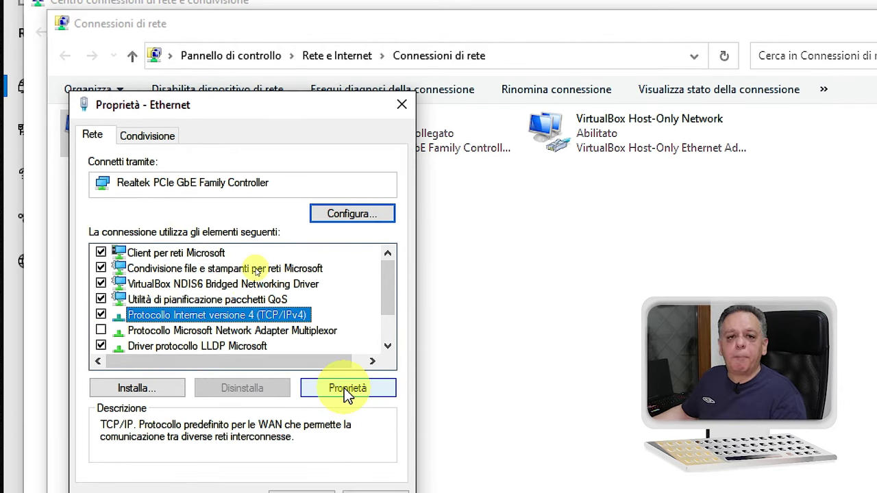
- Open the TCP/IPv4 properties and choose 'Use the following IP address'
click(348, 387)
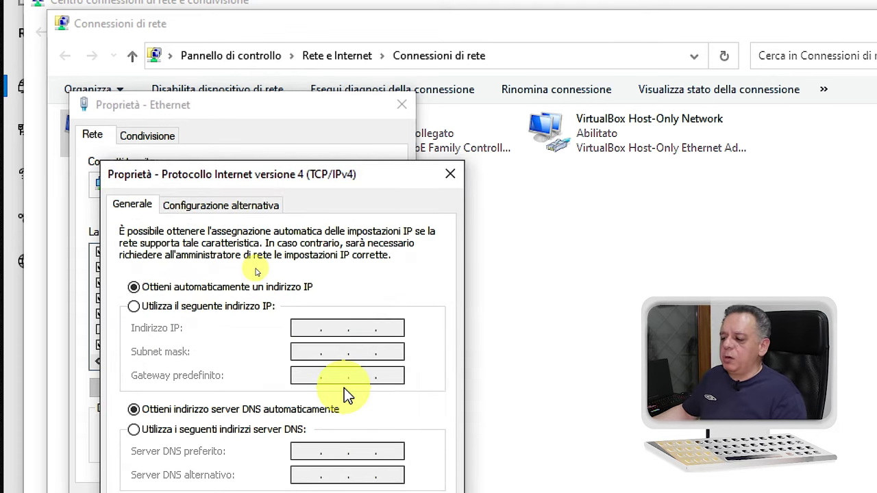
drag(372, 169, 352, 29)
drag(353, 63, 353, 69)
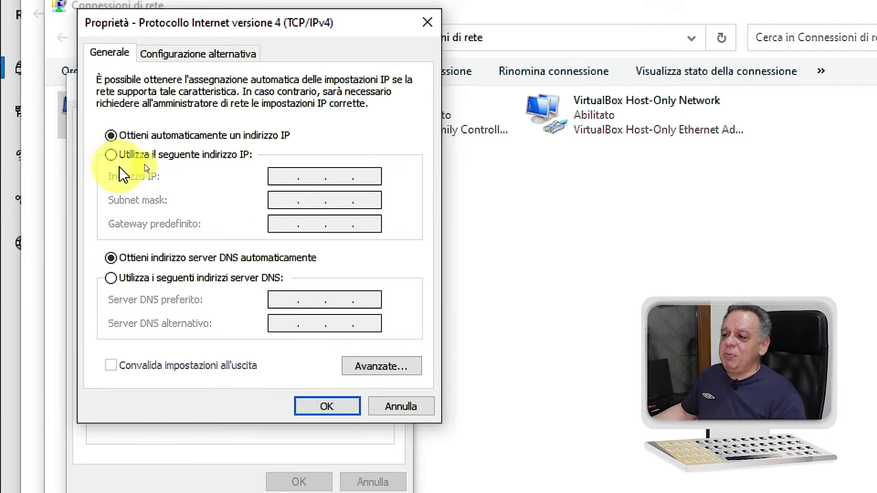
click(112, 155)
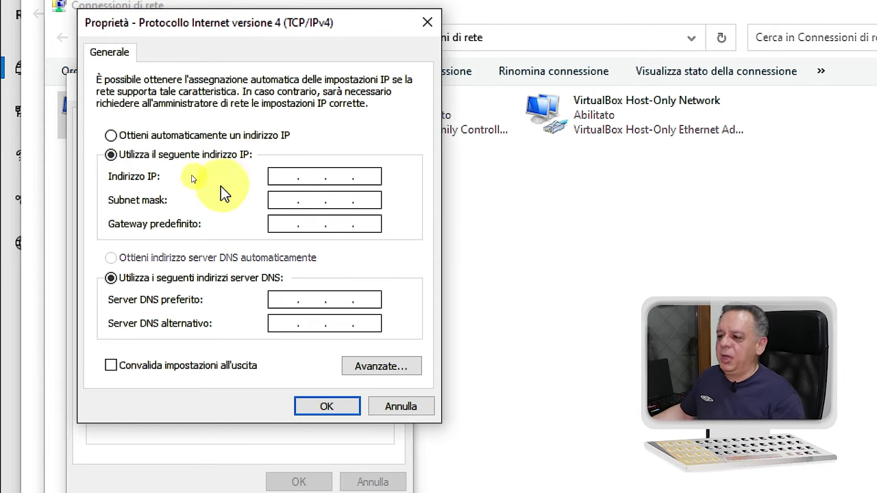
- Enter IP address 192.168.1.50 and accept the default subnet mask 255.255.255.0
click(280, 178)
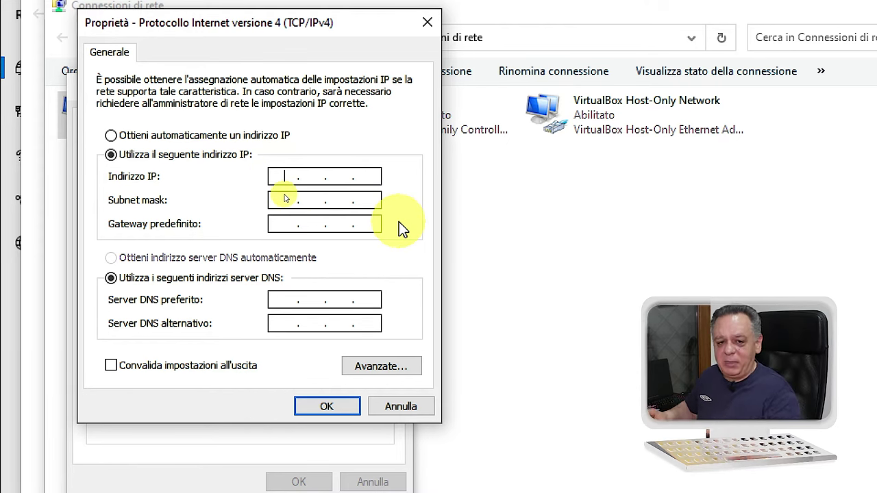
text(192.168.)
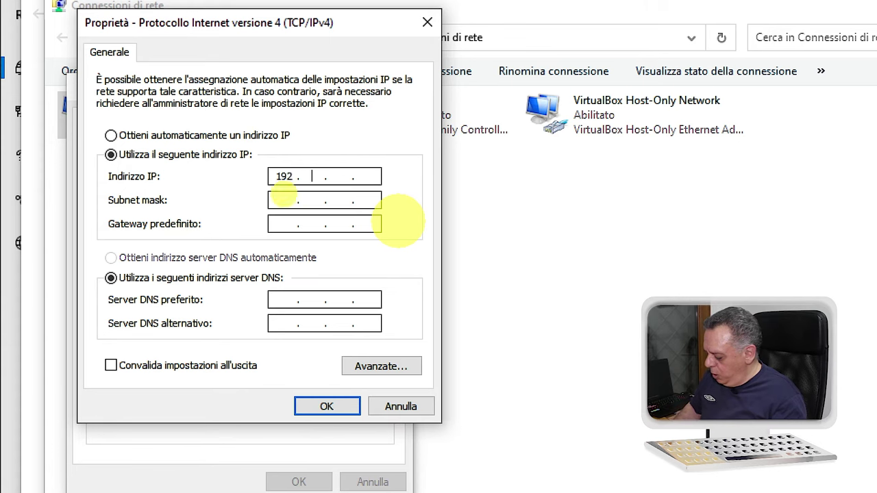
text(1.)
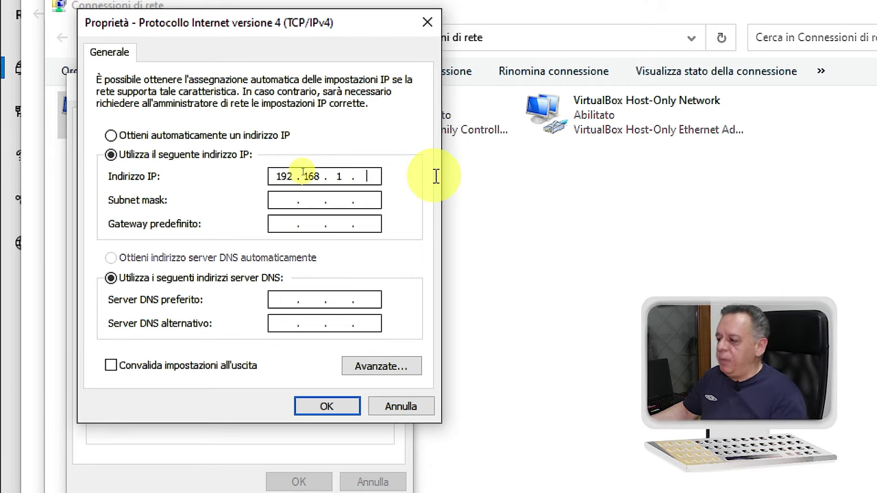
text(50)
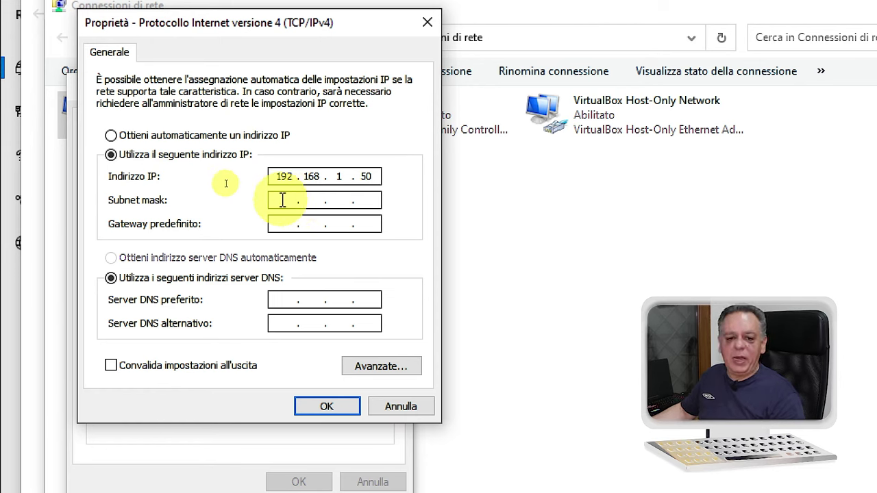
click(282, 200)
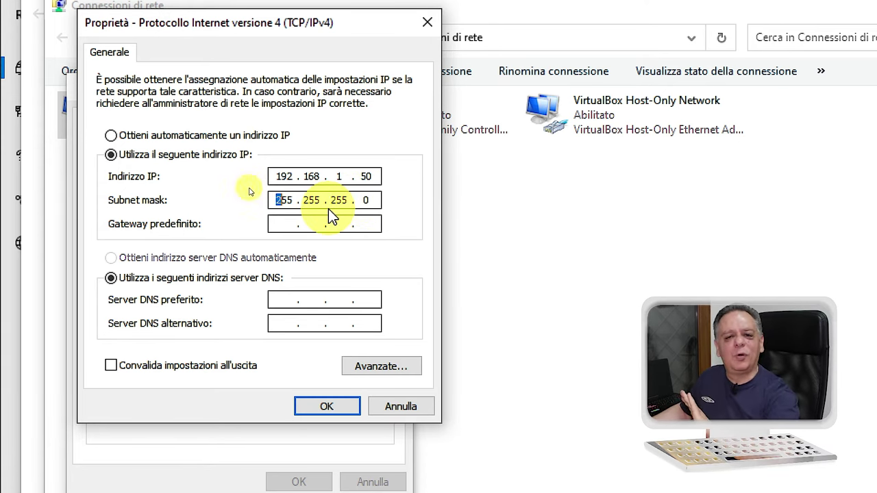
- Enter 192.168.1.1 as the default gateway
click(278, 224)
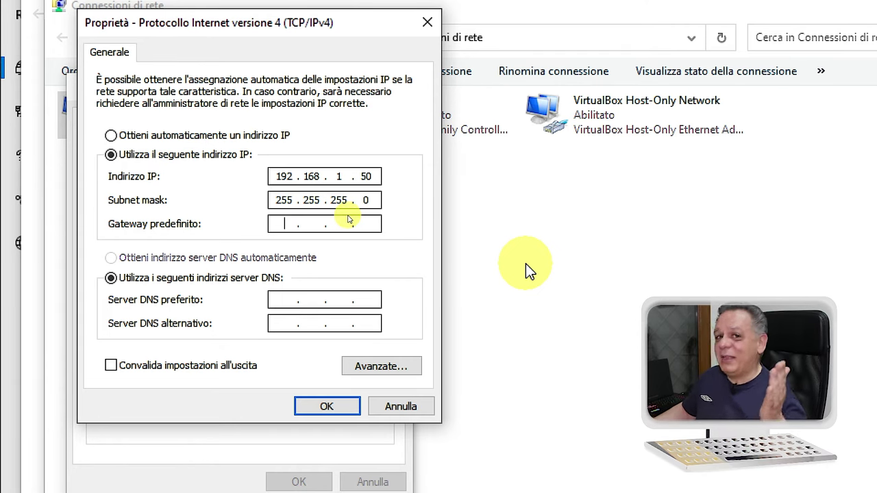
text(192.168.1.1)
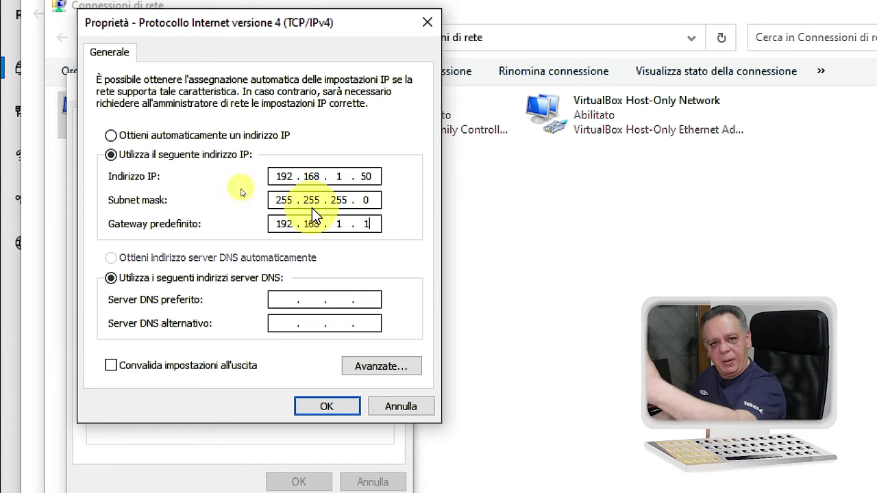
- Enter 8.8.8.8 as preferred DNS server and 8.8.4.4 as alternate DNS server
click(302, 300)
text(8888)
click(286, 324)
text(8 . 8 .)
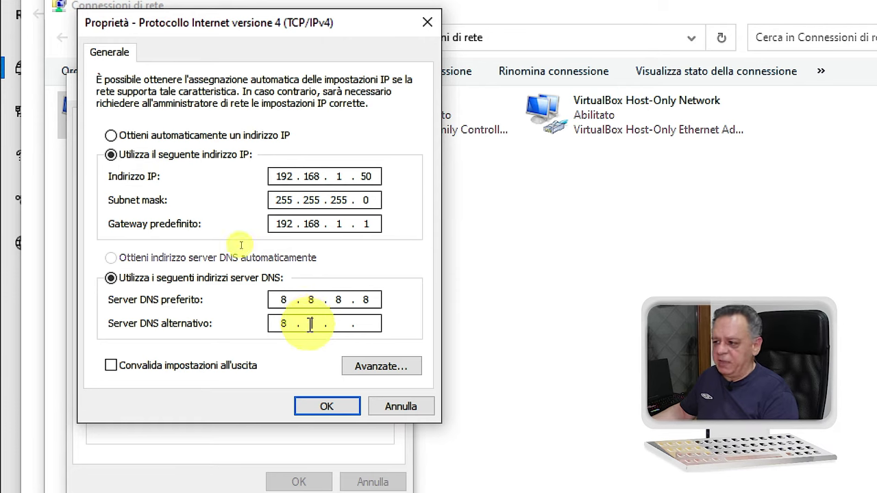
text(8 . )
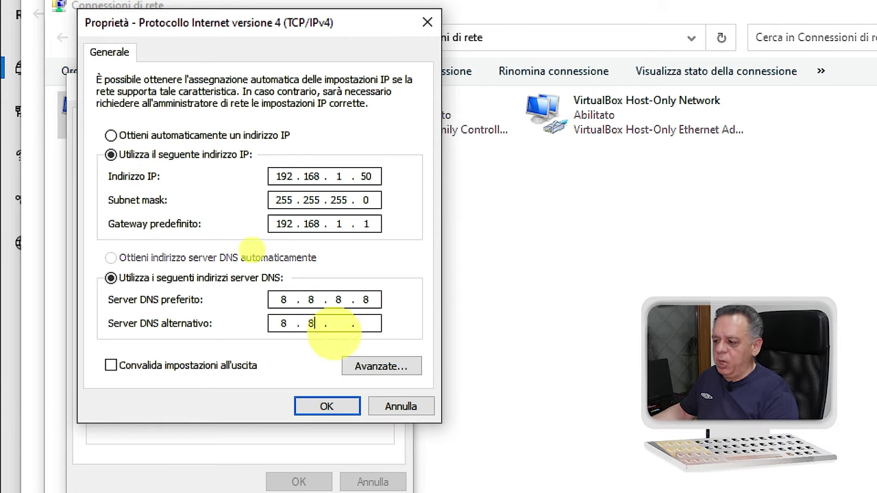
text(8)
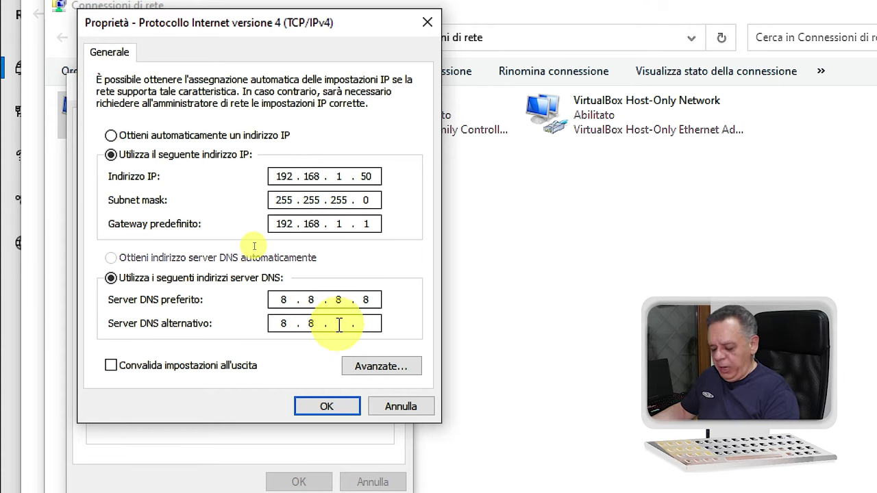
click(340, 321)
text(4)
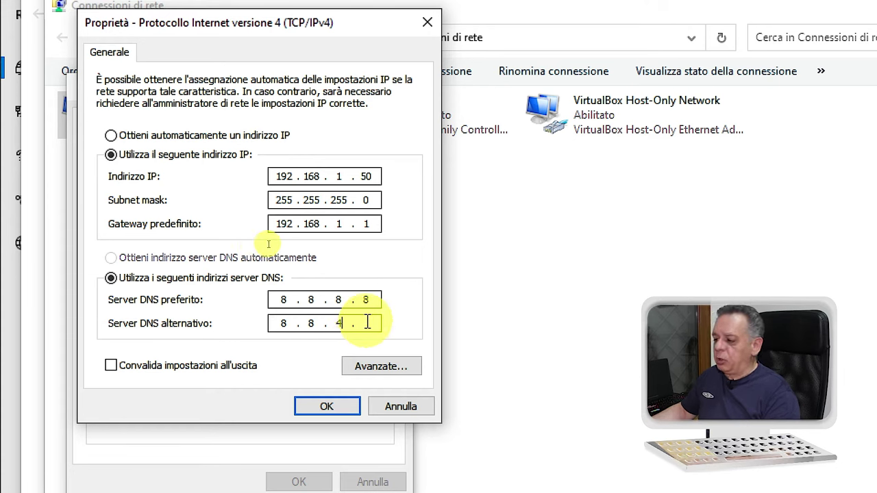
click(366, 321)
text(4)
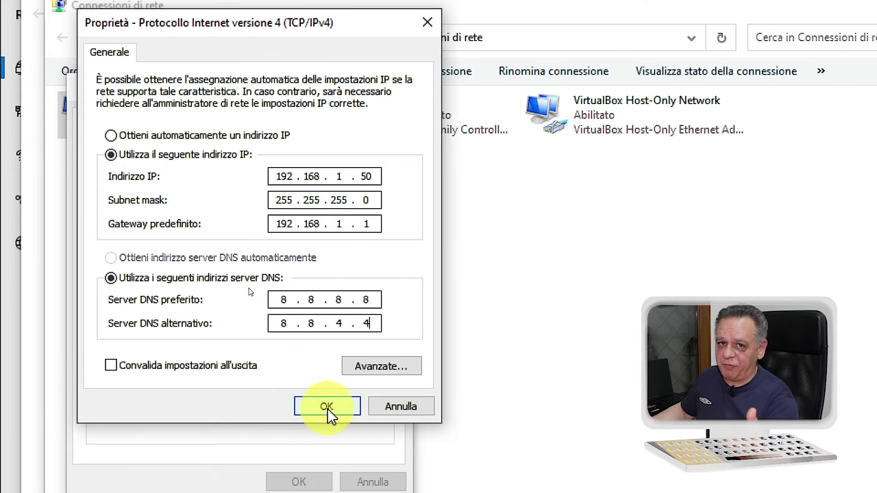
- Cancel the TCP/IPv4 dialog and then the Ethernet Properties dialog without saving
click(400, 404)
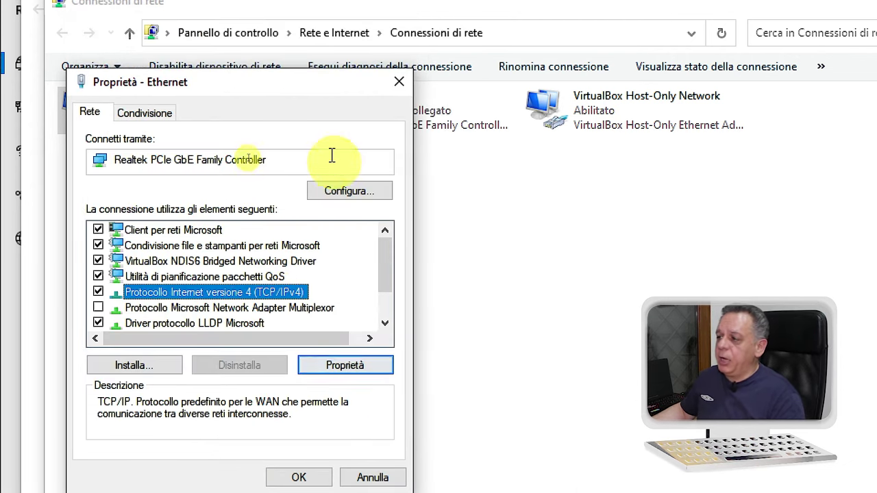
drag(313, 88, 304, 43)
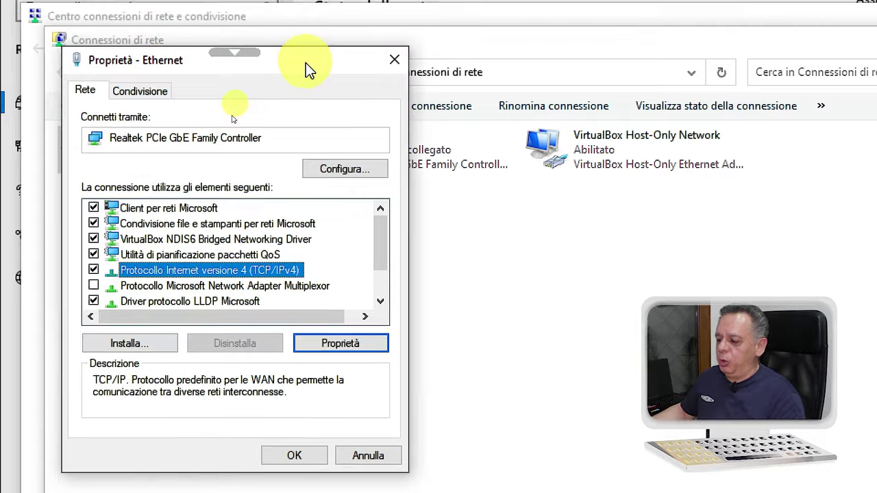
click(292, 457)
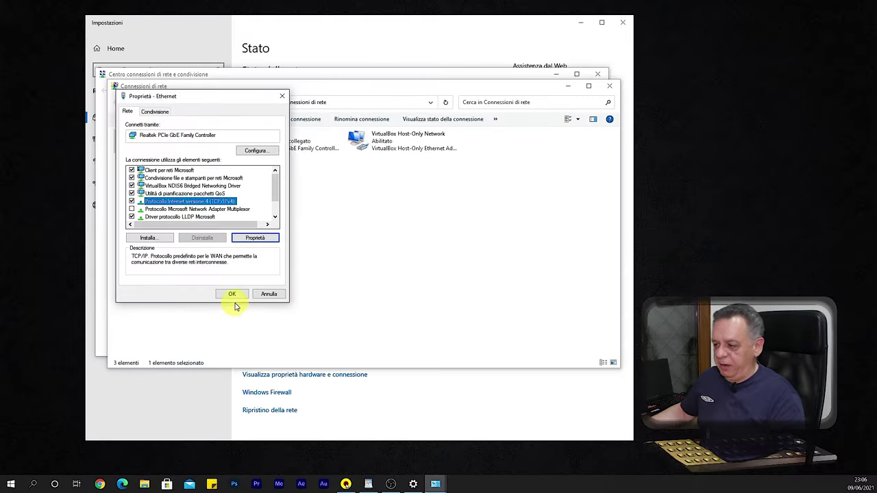
click(233, 296)
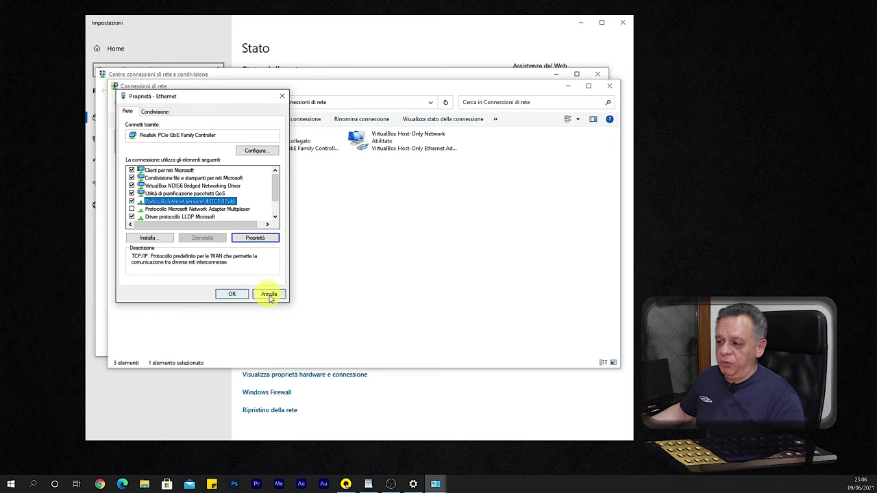
click(269, 296)
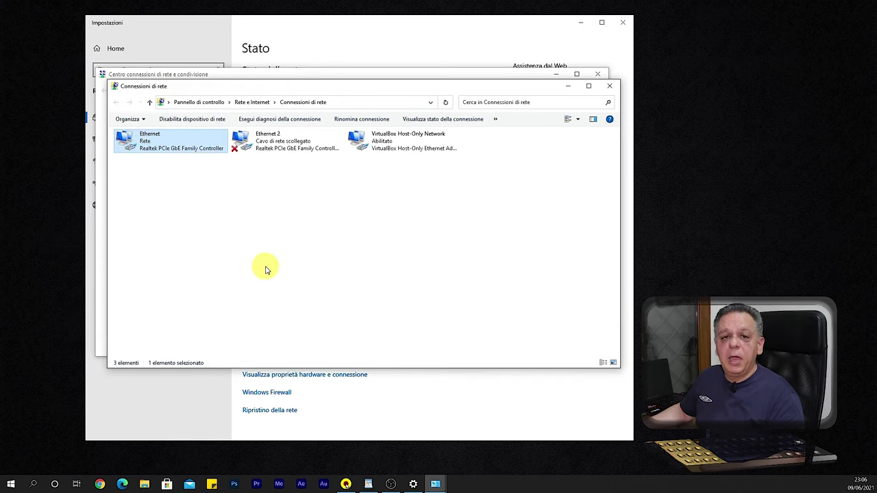
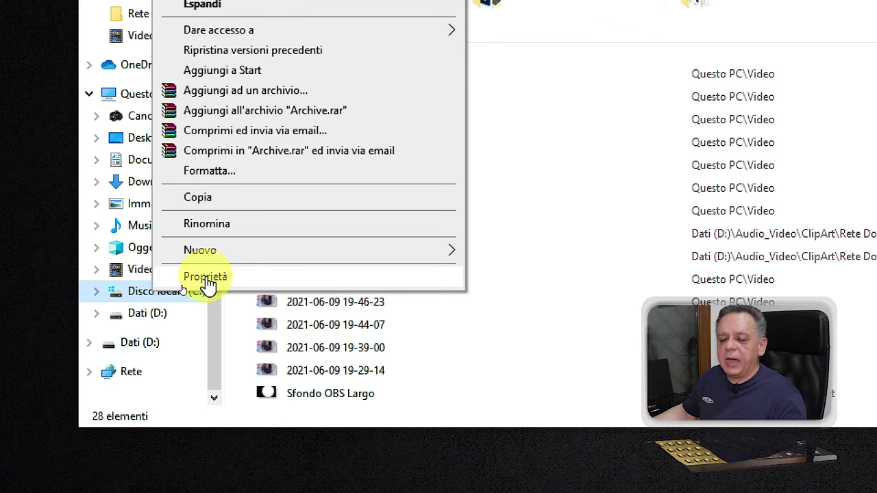
- Open the Disco locale (C:) Properties dialog on its Condivisione tab, showing C:\ not shared
click(207, 284)
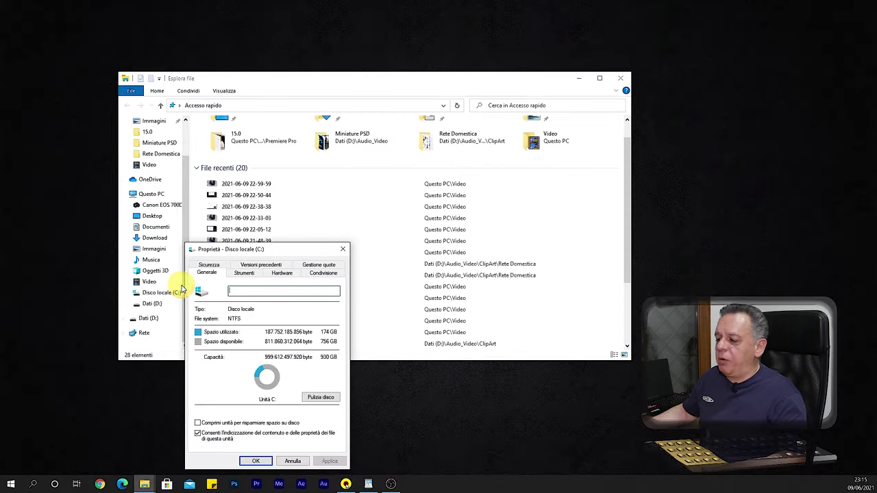
drag(283, 249, 299, 101)
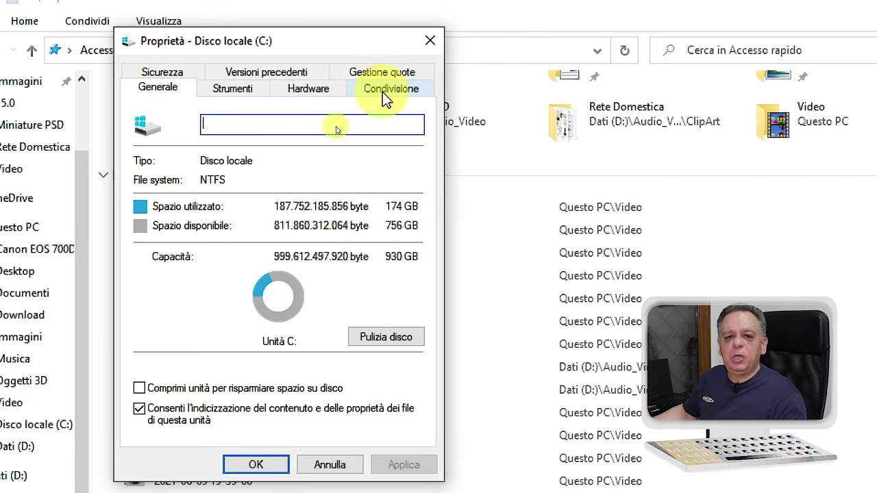
click(383, 93)
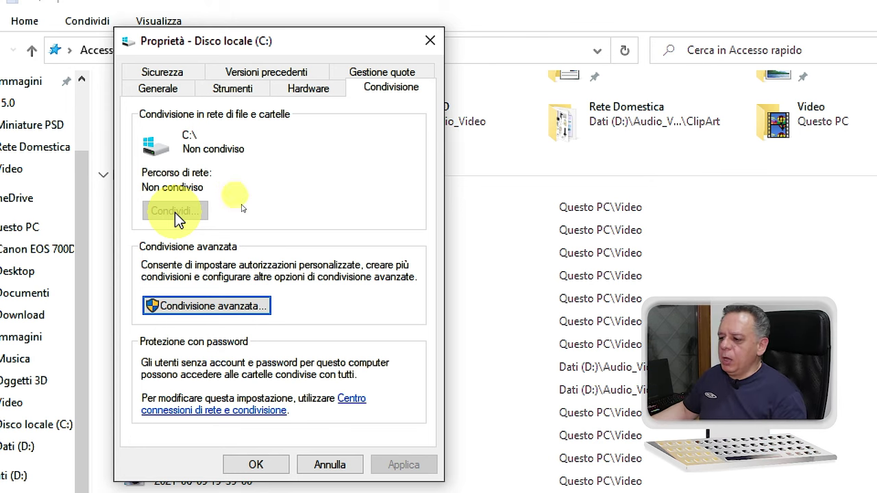
- In Condivisione avanzata, enable Condividi la cartella for drive C: with share name C
click(203, 312)
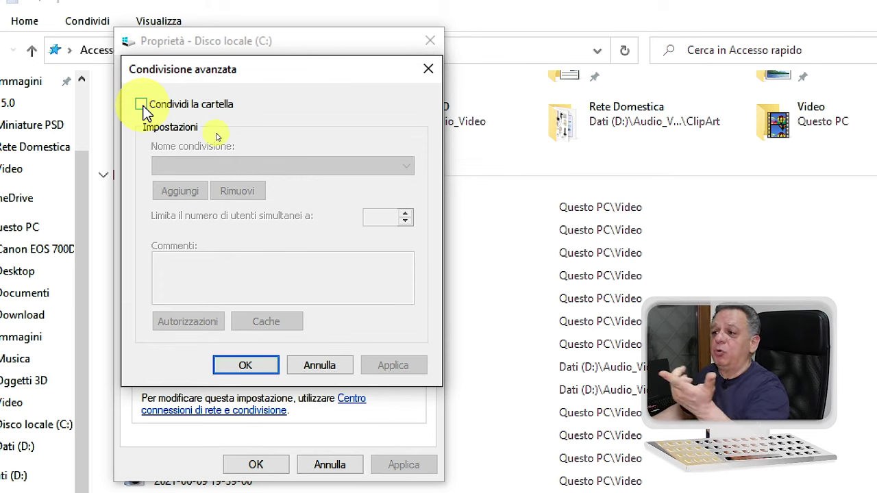
click(141, 104)
click(167, 165)
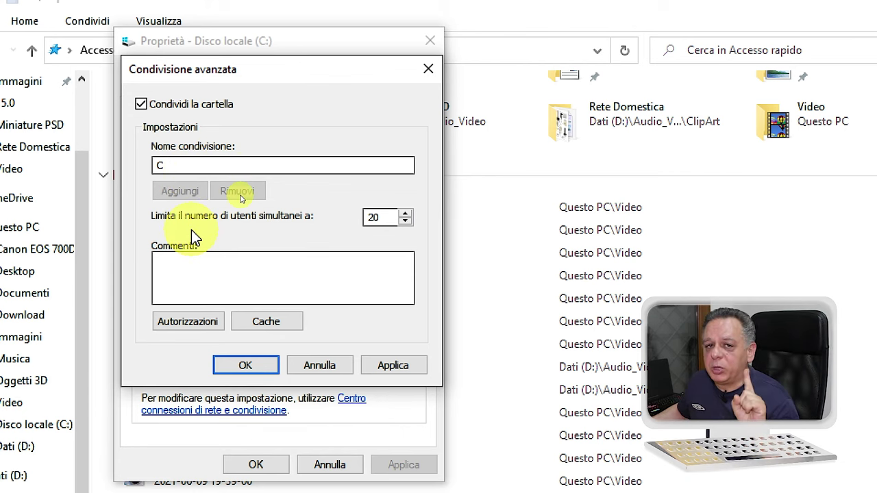
- Keep Everyone at read-only (Lettura) on the C share and apply the sharing settings
click(187, 325)
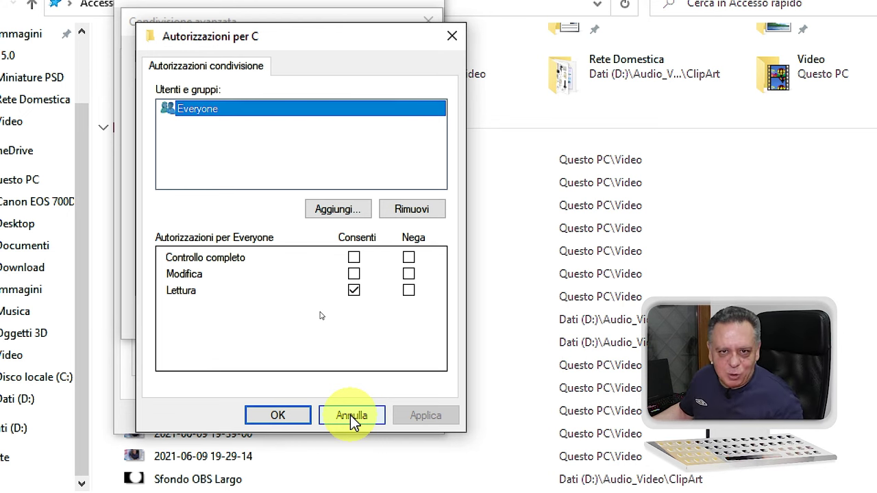
click(352, 416)
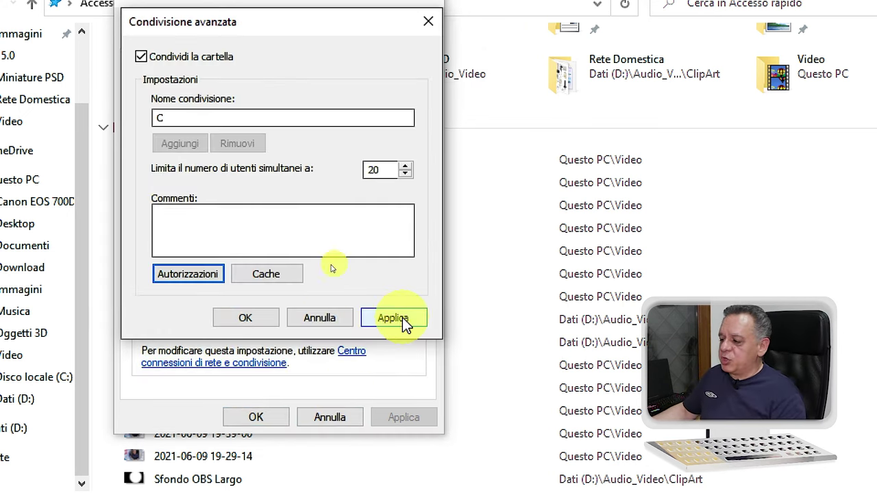
click(316, 328)
- Close the C: drive properties and show the Rete view with home network devices like Modem TIM
click(256, 417)
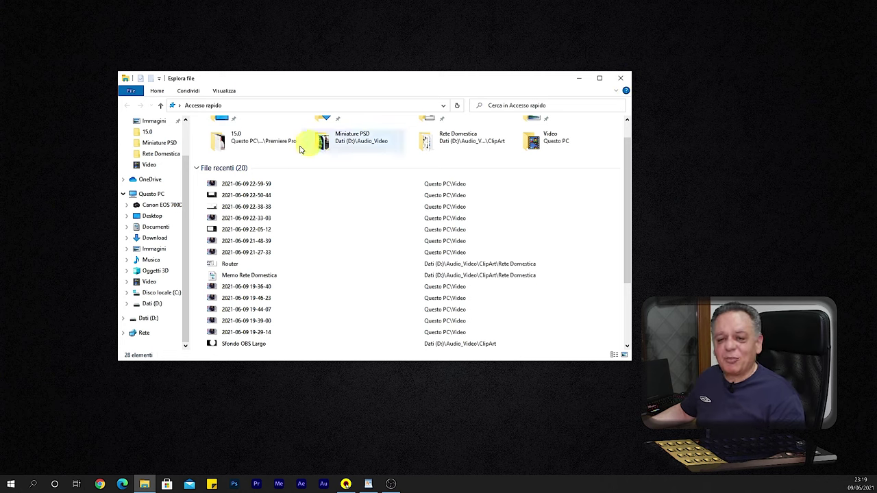
click(189, 215)
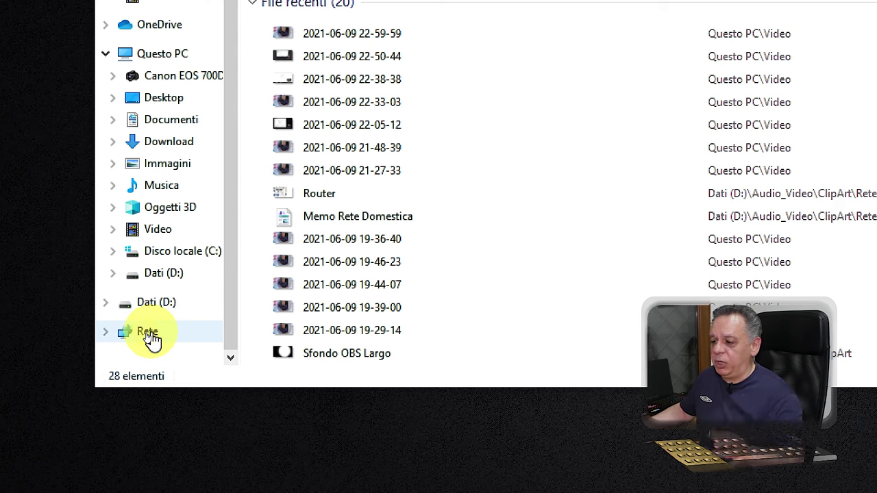
click(150, 336)
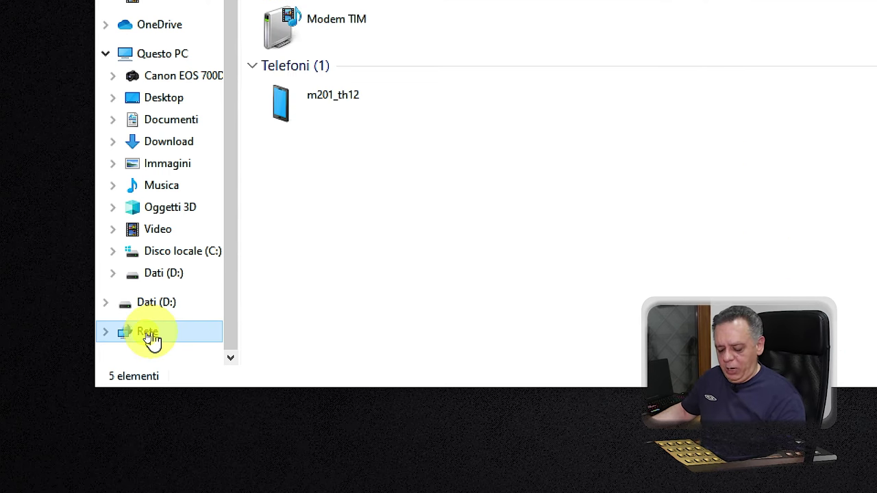